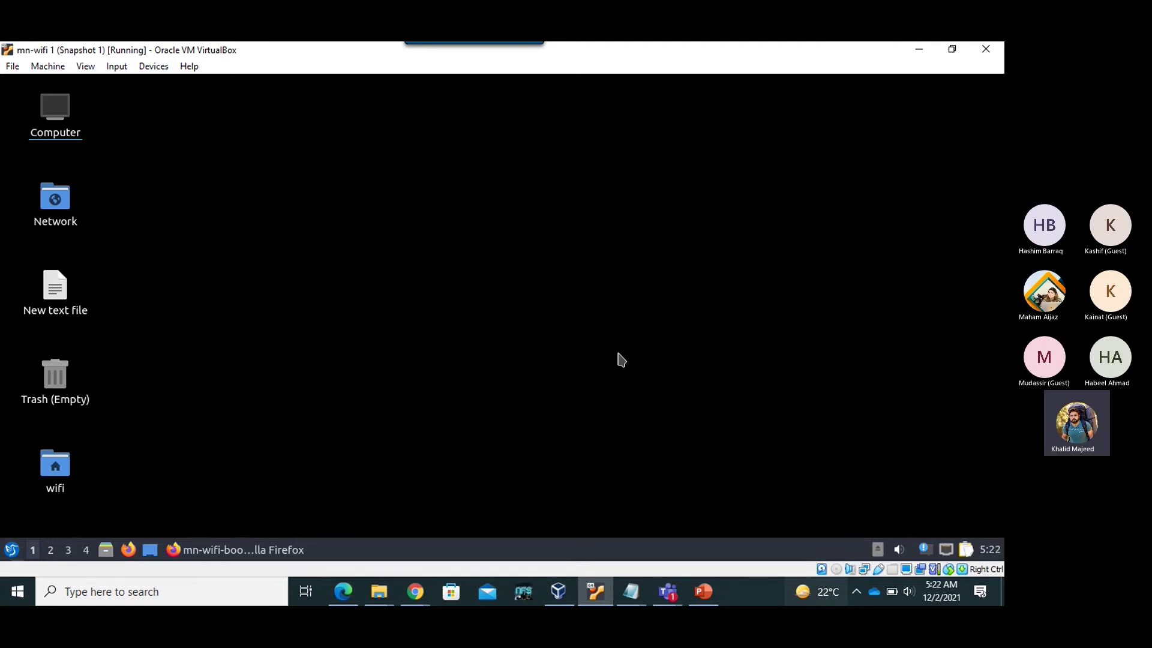
Switch to the Mininet-WiFi page in Chrome and examine its sections on architecture, components, traffic control and Wmediumd
click(426, 599)
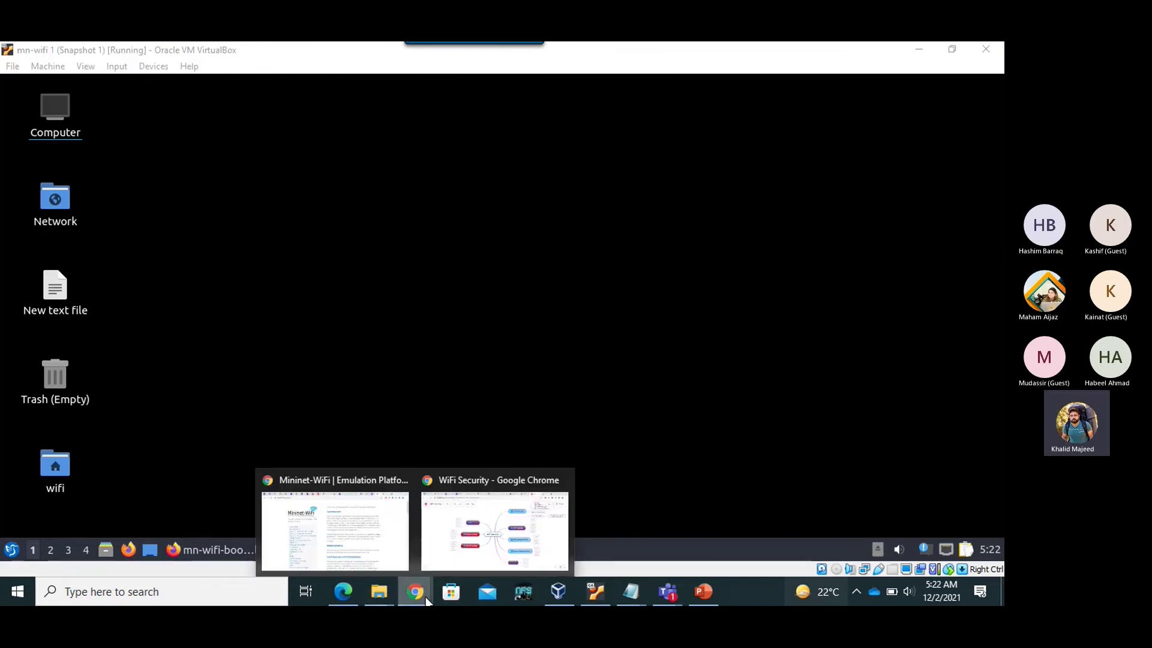
click(369, 534)
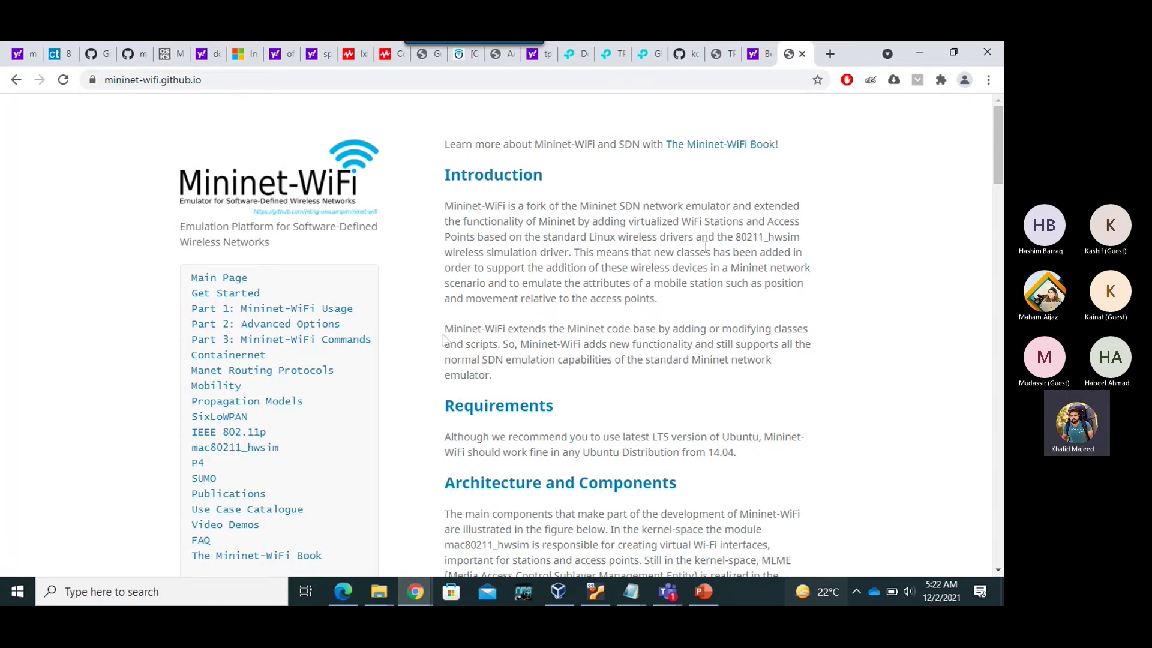
scroll(436, 360, down, 4)
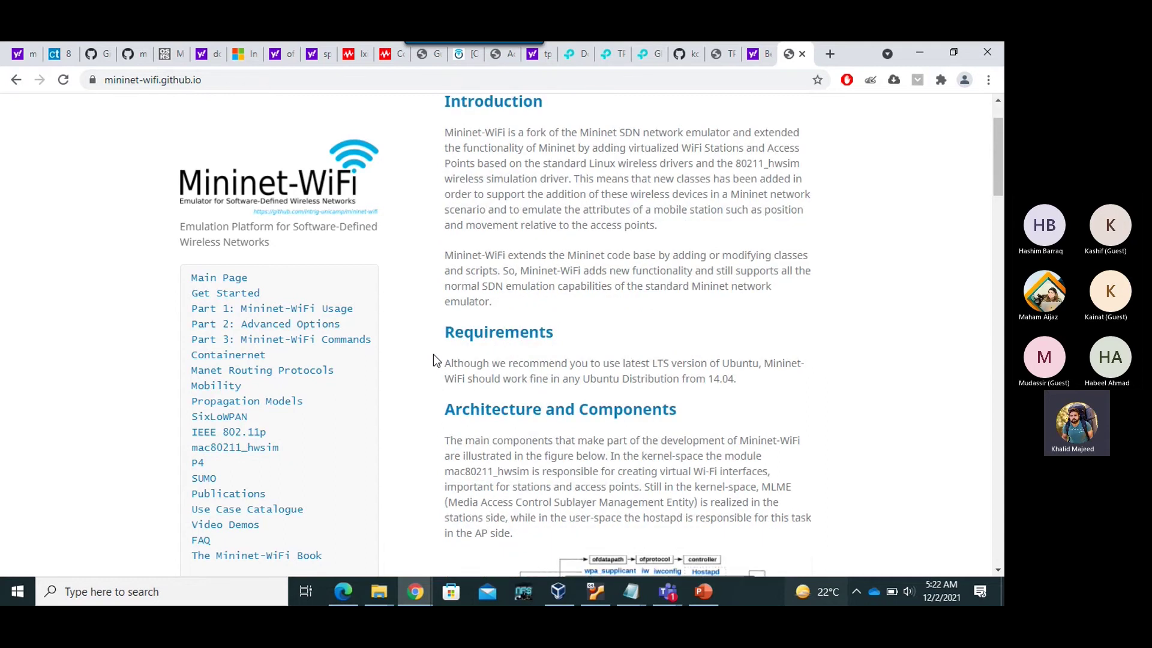
scroll(433, 354, down, 10)
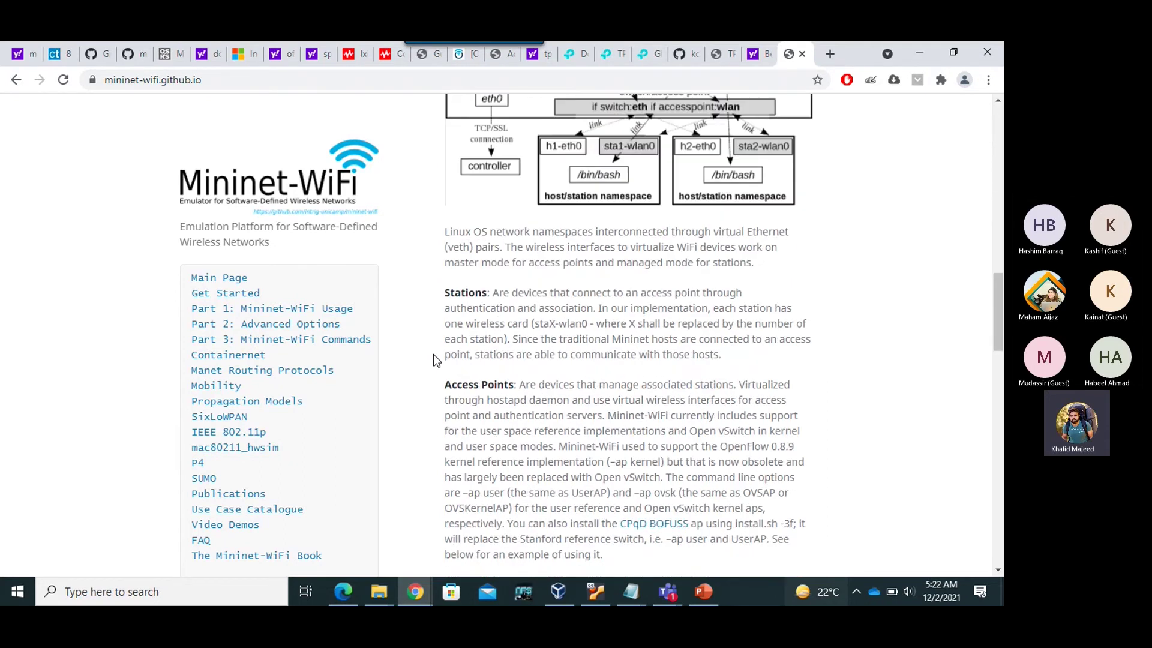
scroll(433, 354, down, 10)
scroll(433, 354, down, 5)
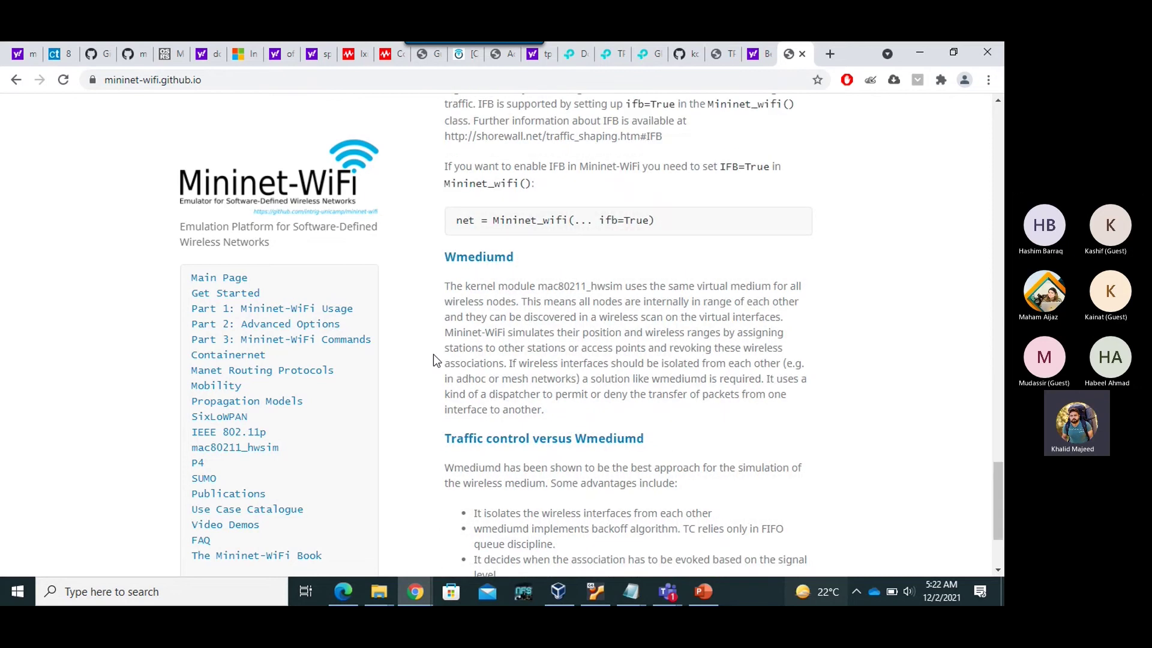
scroll(433, 354, down, 1)
scroll(433, 355, down, 2)
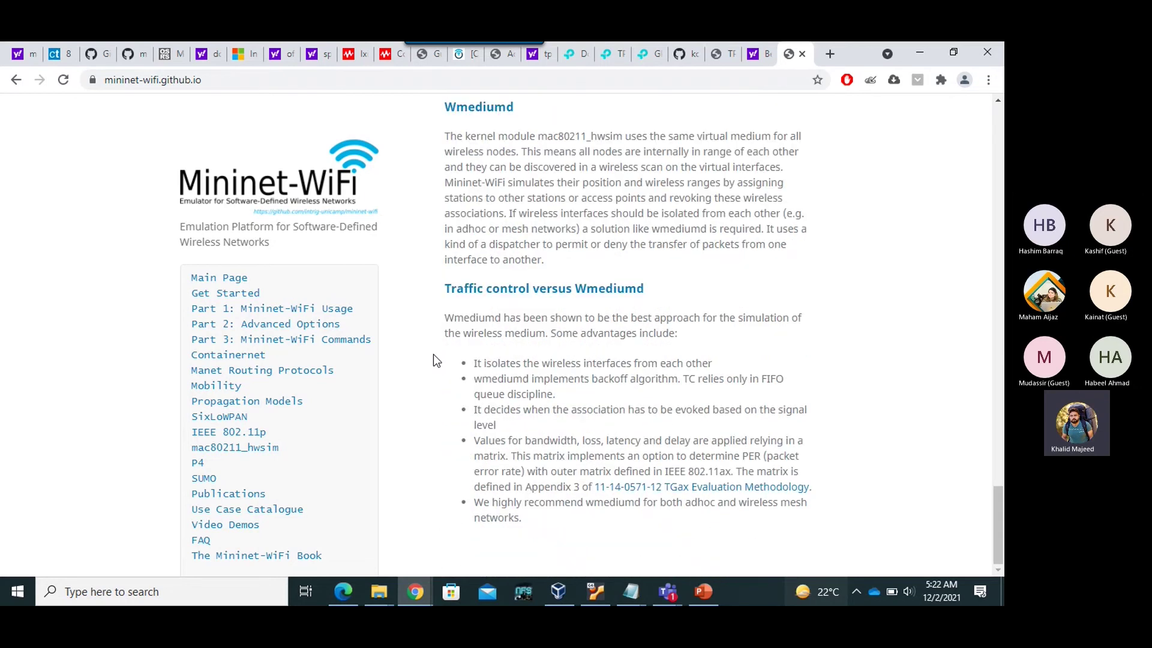
scroll(433, 355, up, 10)
scroll(338, 456, down, 1)
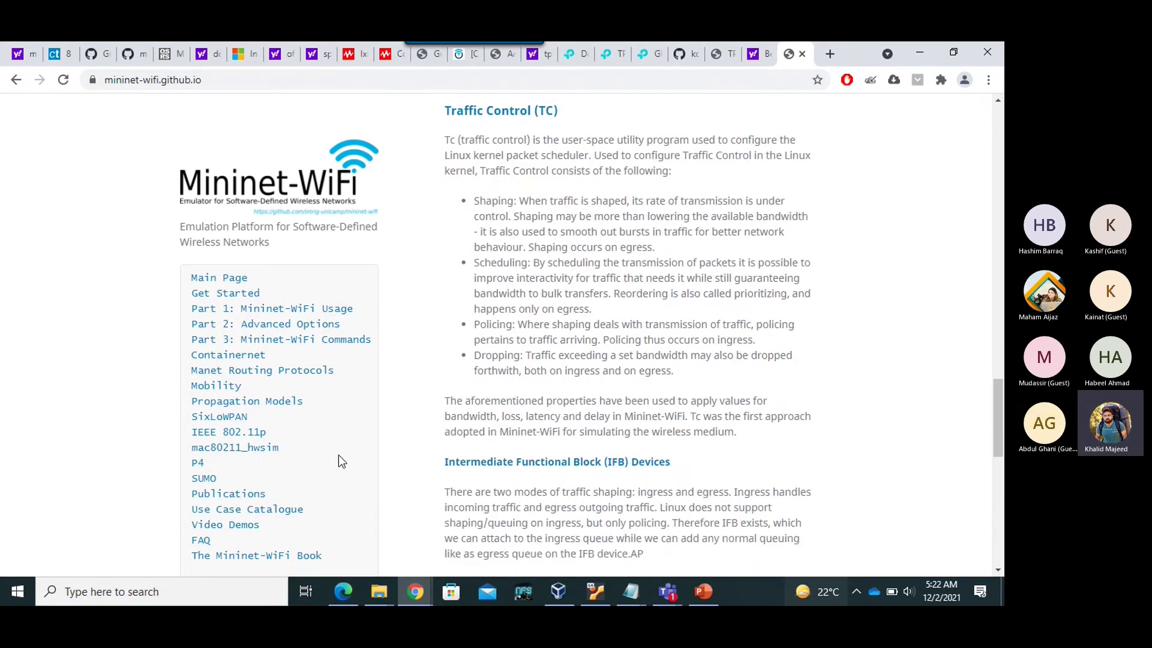
scroll(338, 455, down, 3)
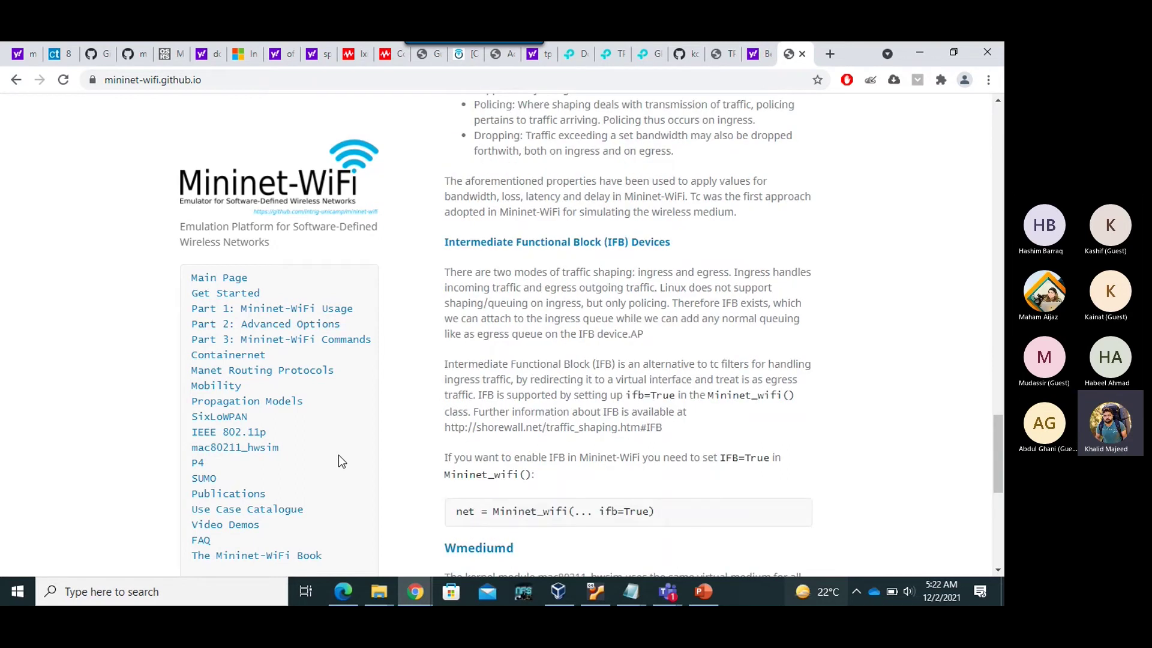
scroll(404, 432, up, 8)
scroll(405, 432, up, 8)
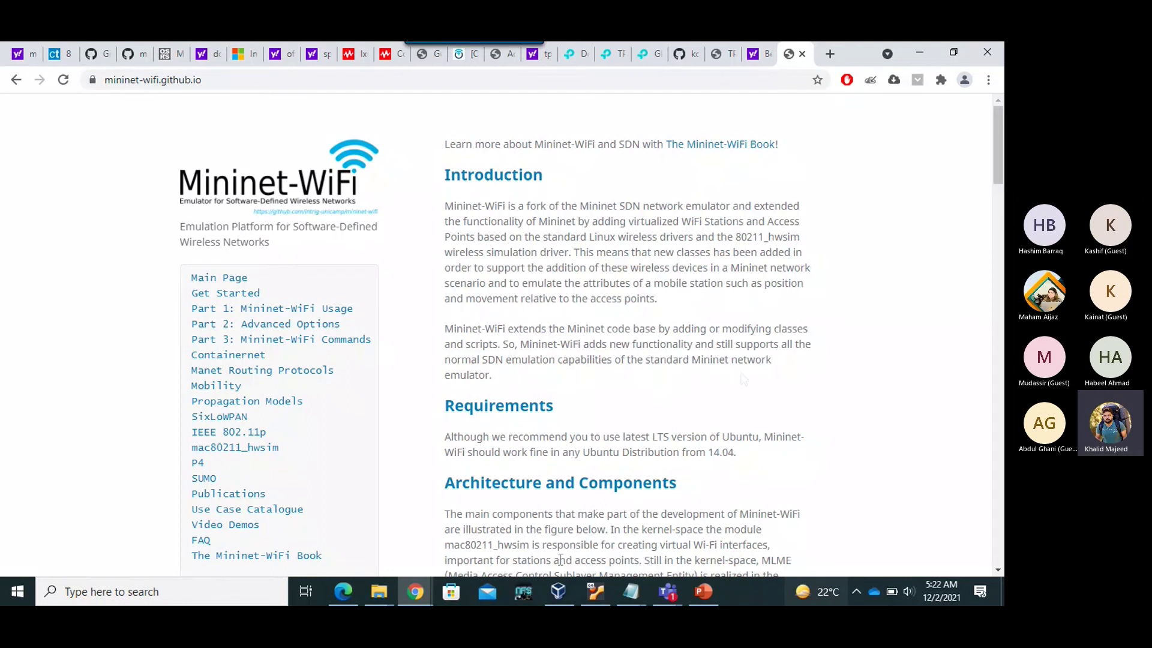
Bring up the VirtualBox Manager, dismiss the new-version notice, and return to the mn-wifi 1 virtual machine
click(595, 591)
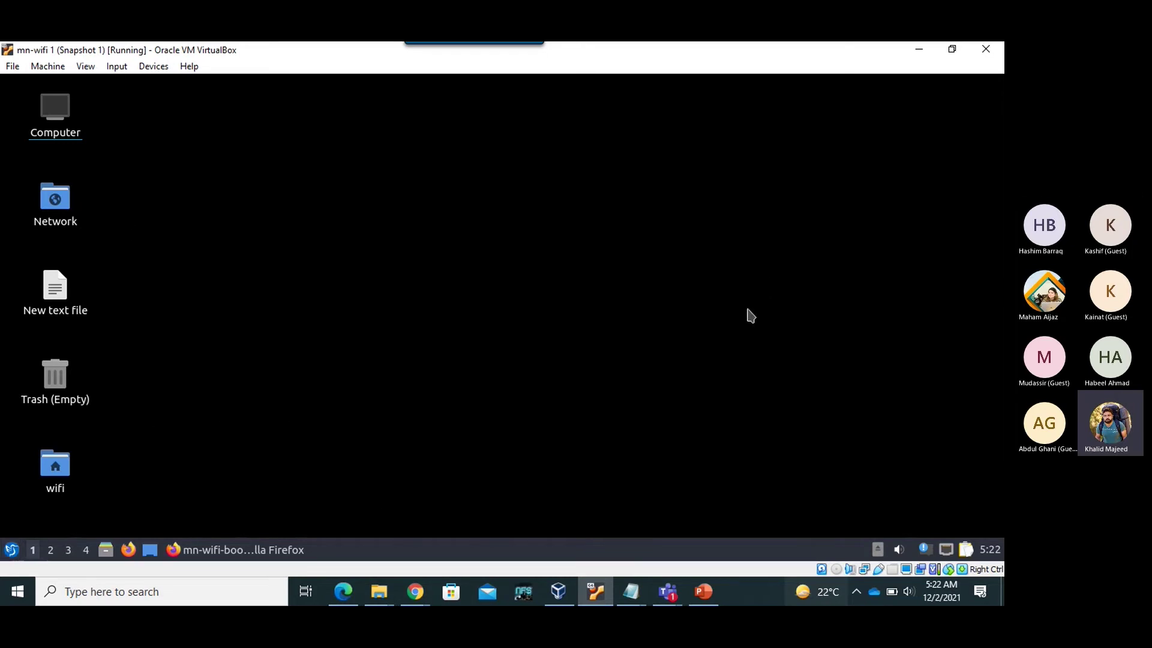
click(564, 593)
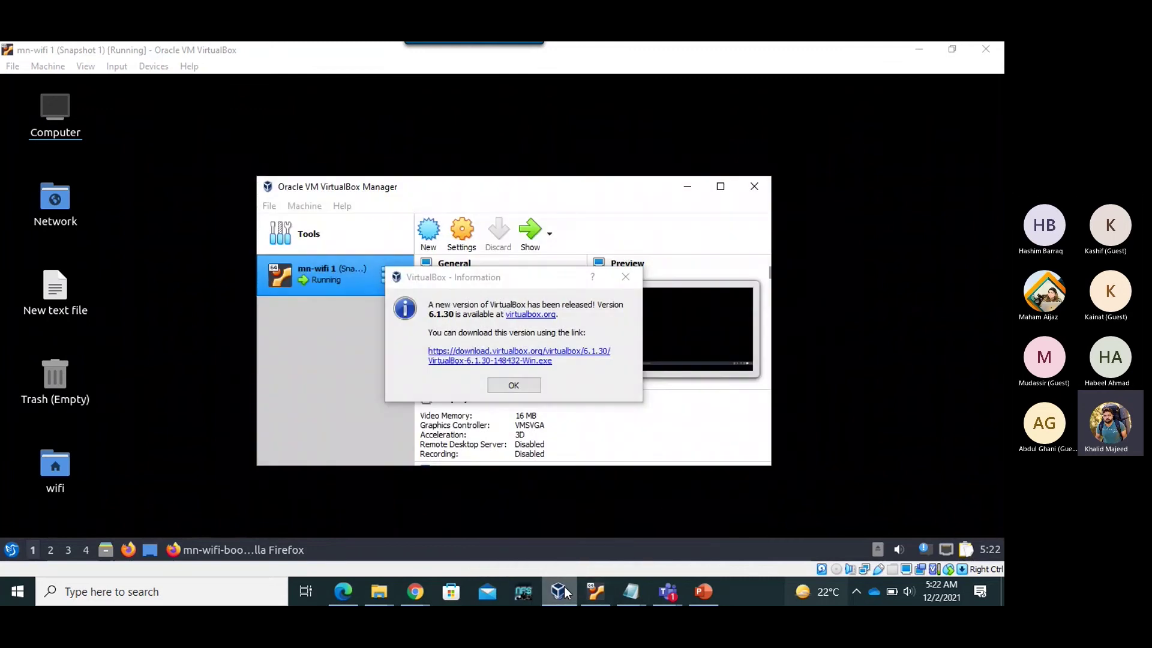
click(514, 386)
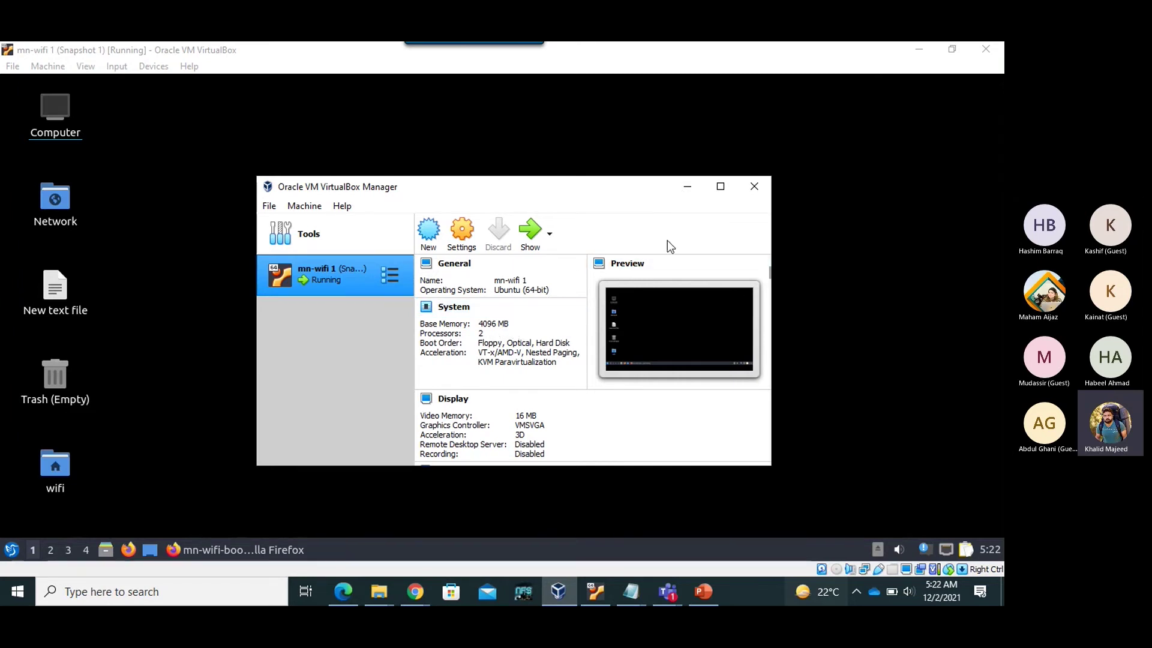
click(687, 189)
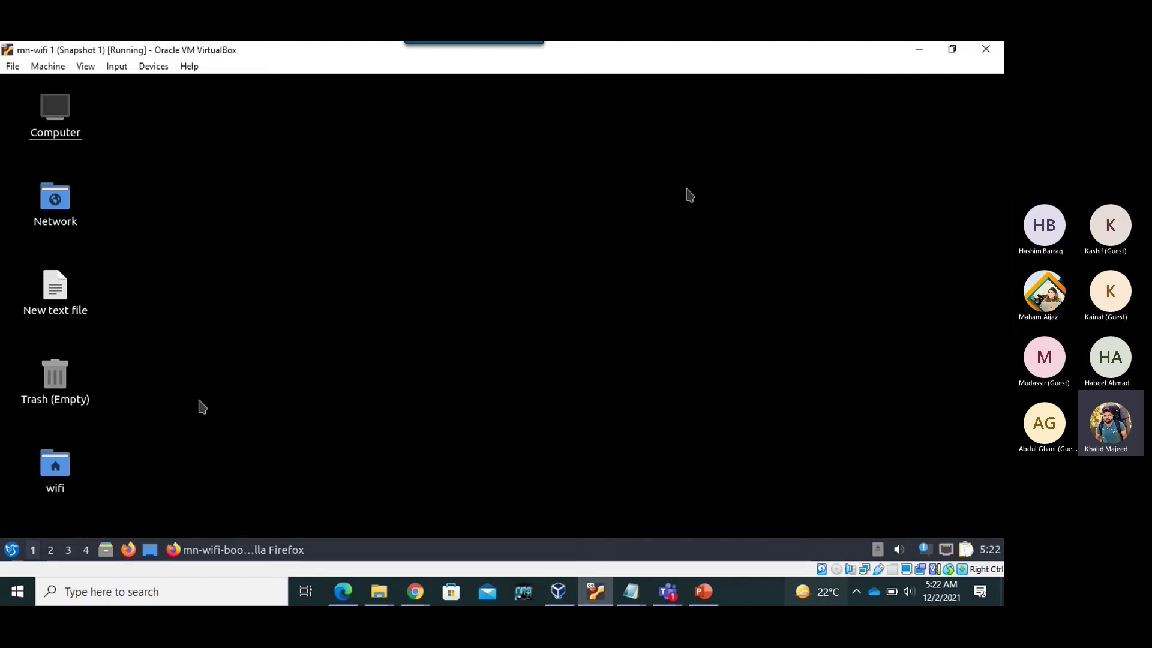
Search for xterm in the virtual machine's applications and launch XTerm
click(12, 550)
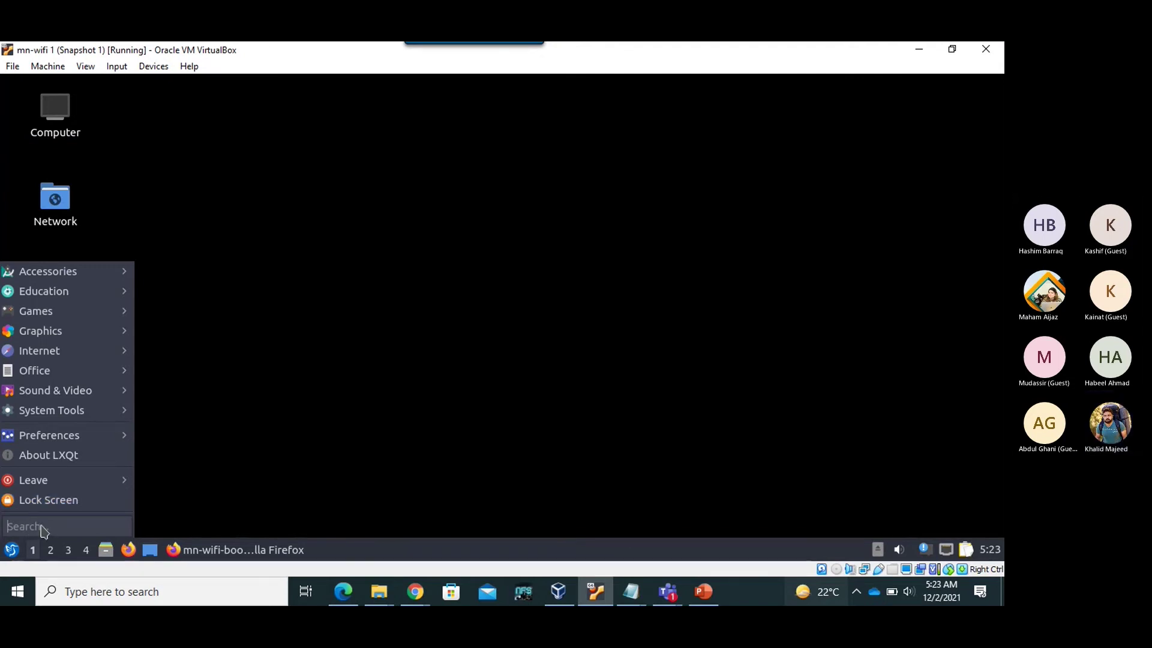
text(xter)
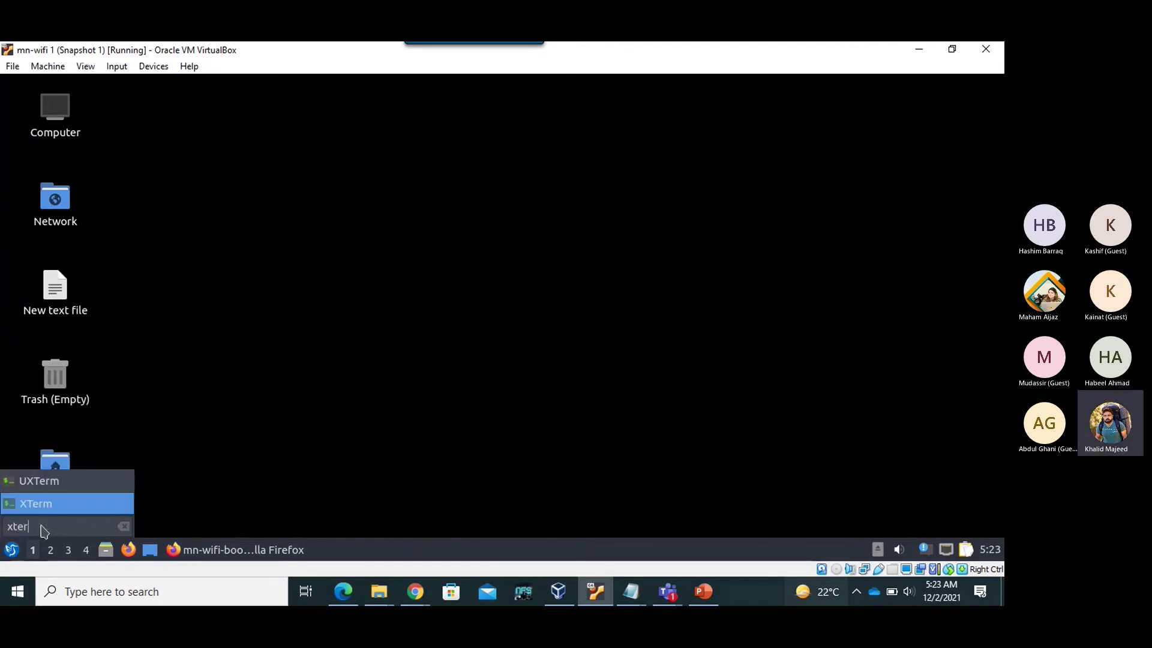
text(m)
key(Return)
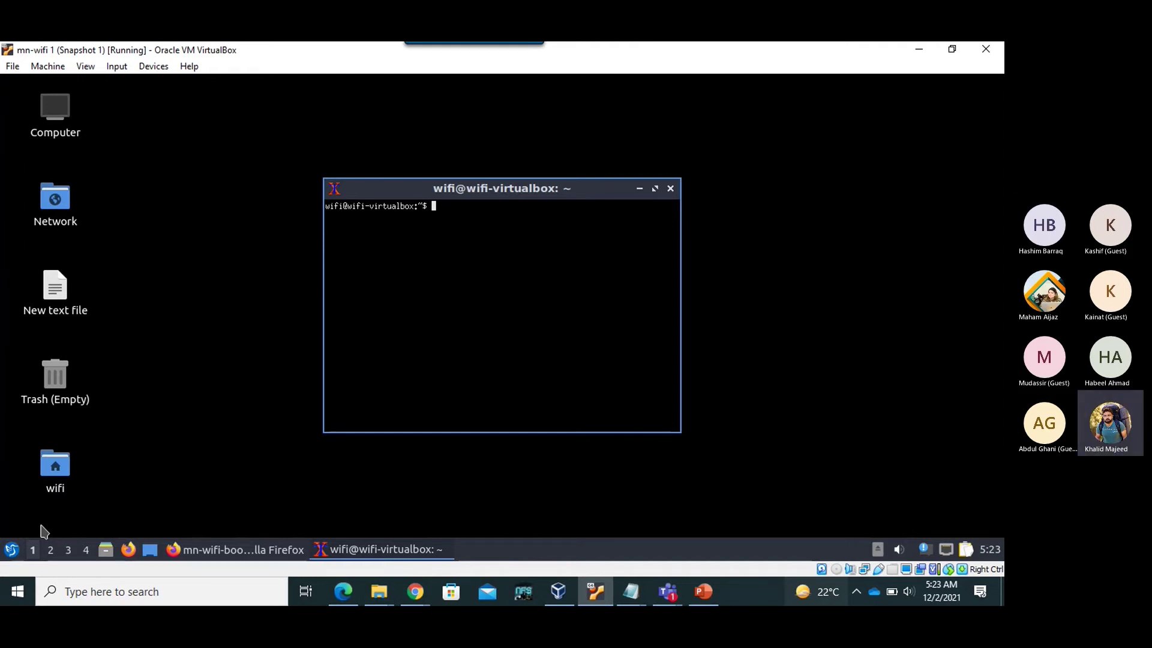
Change the terminal's working directory to /home/wifi/mininet-wifi/examples/
text(cd /)
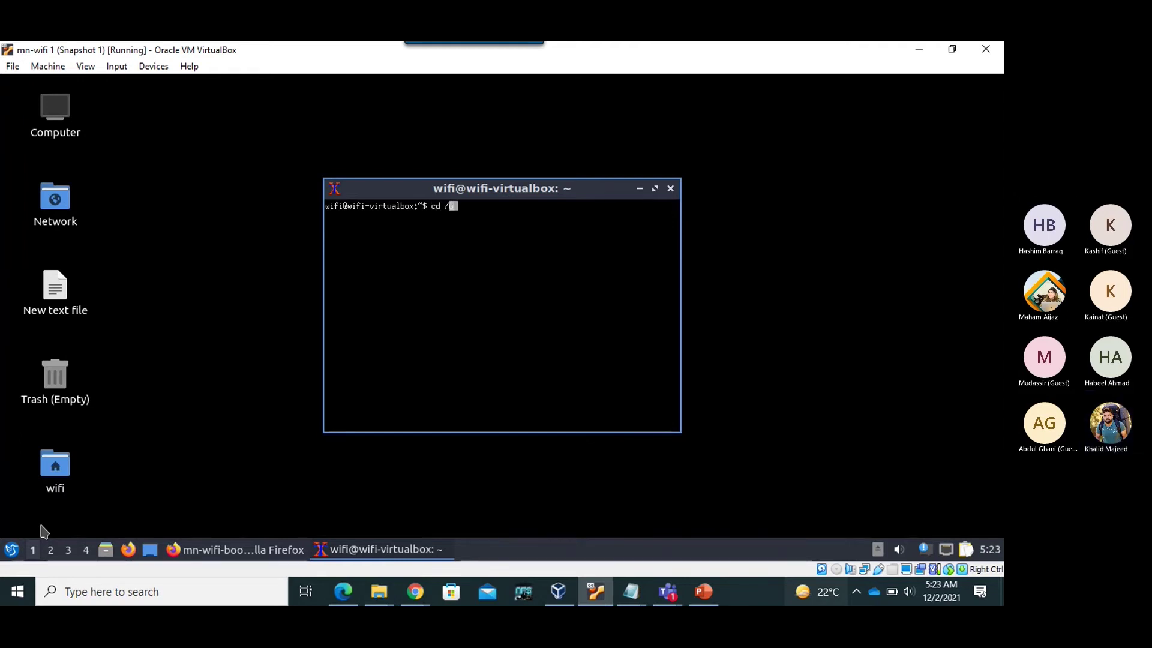
text(home/)
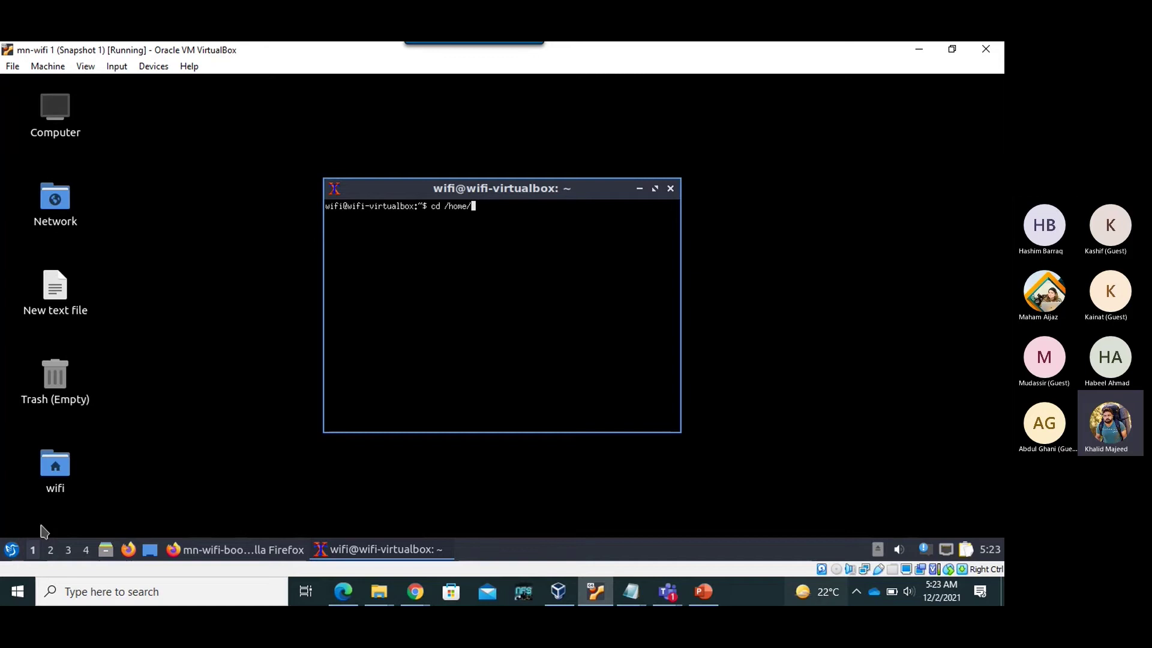
key(Tab)
text(mi)
key(Tab)
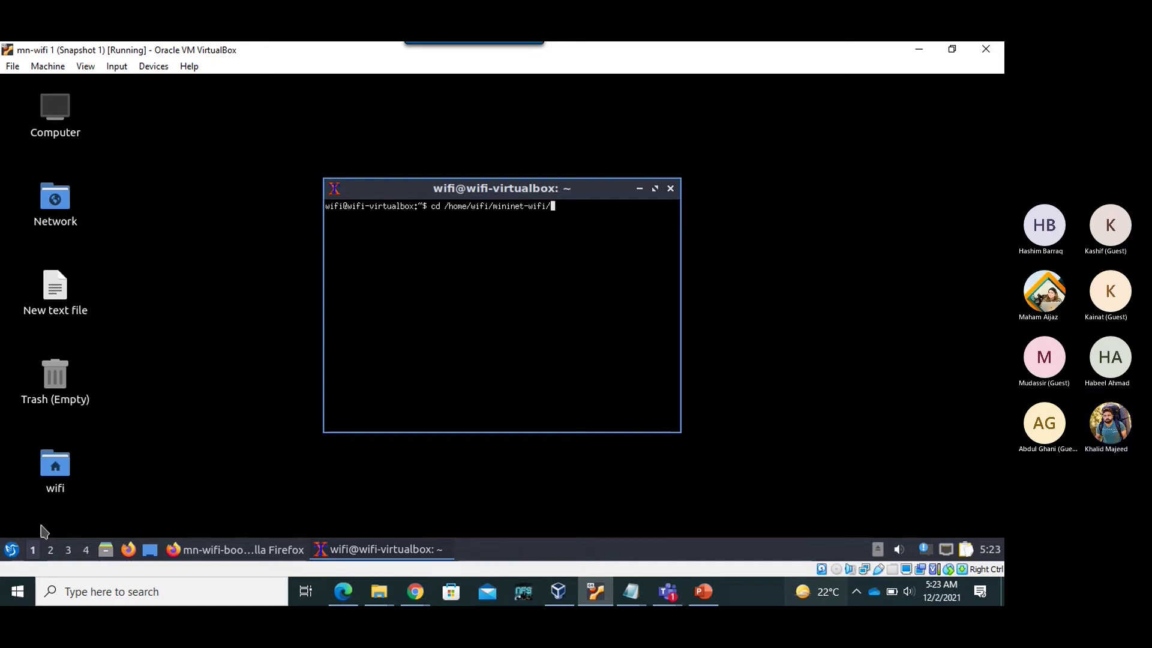
text(ex)
key(Tab)
key(Return)
text(.)
key(BackSpace)
text(python)
key(BackSpace)
key(BackSpace)
key(BackSpace)
key(BackSpace)
key(BackSpace)
key(BackSpace)
key(BackSpace)
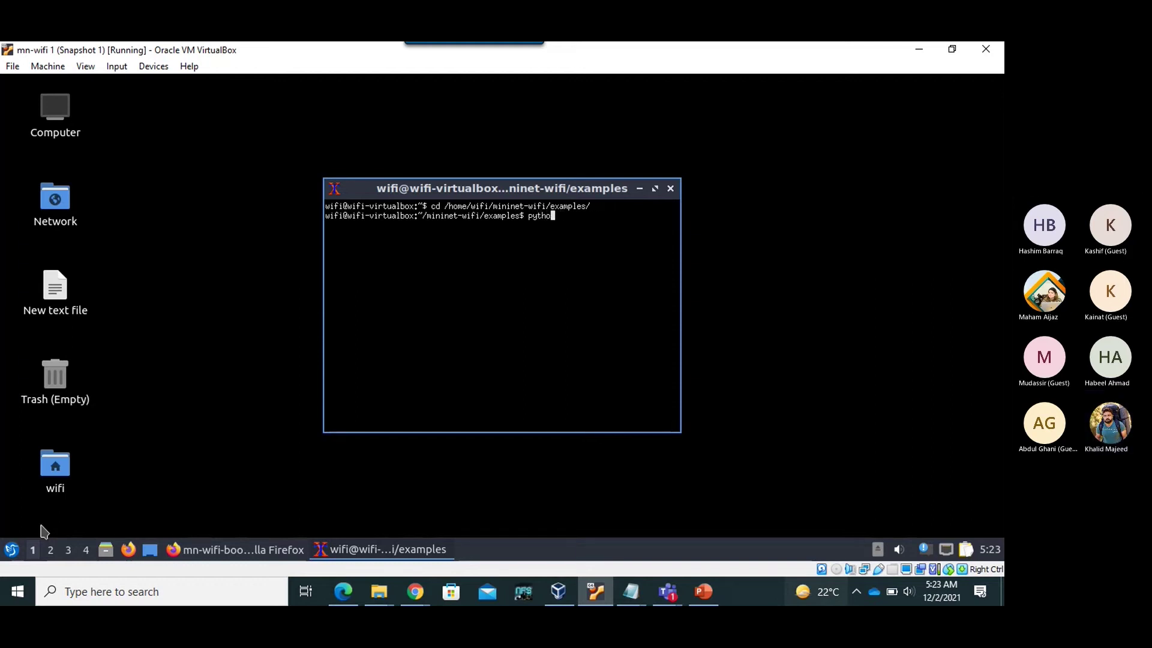
Launch MiniEdit with sudo python miniedit.py and enter the sudo password
text(sudo)
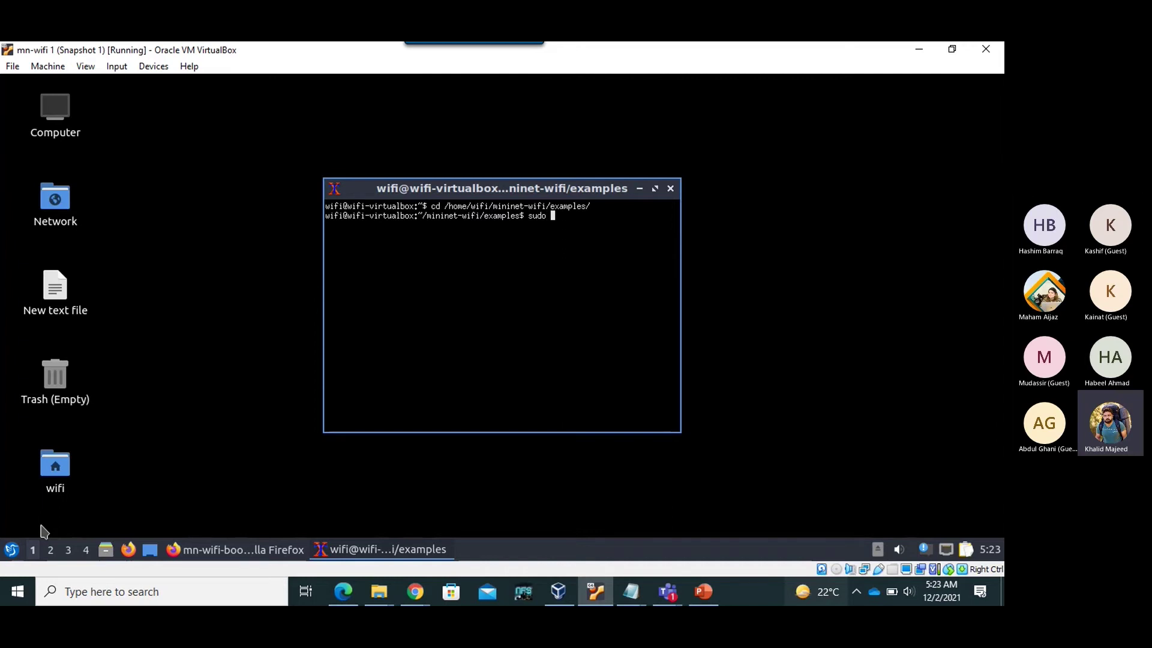
text(python)
text(mini)
key(Tab)
key(Return)
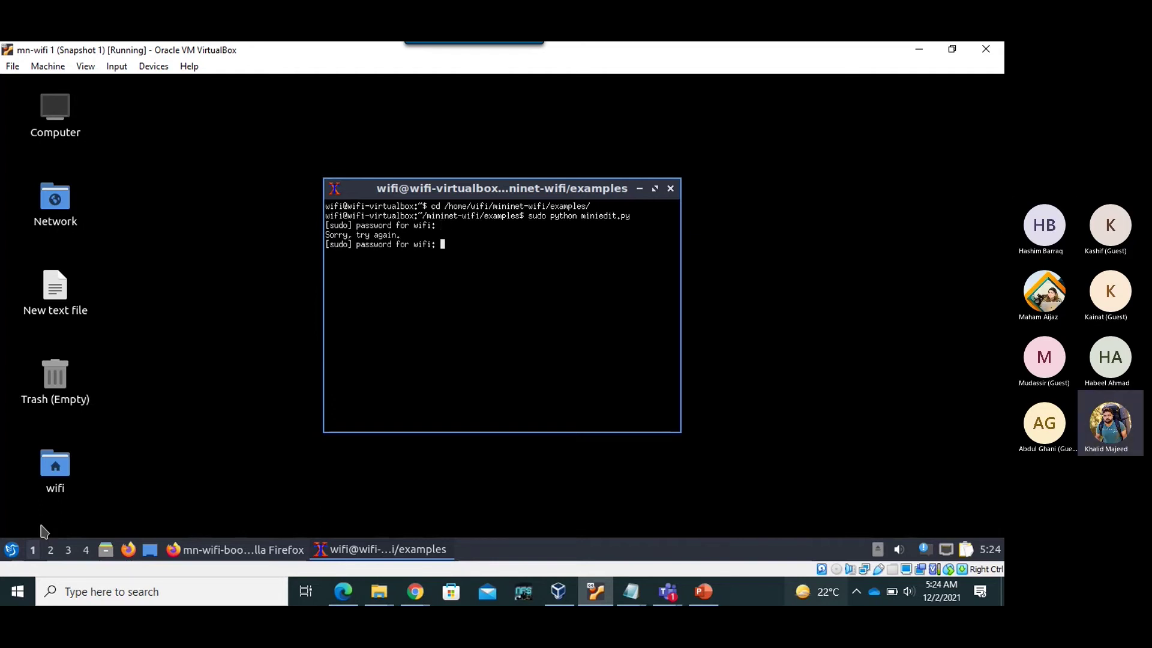
key(Return)
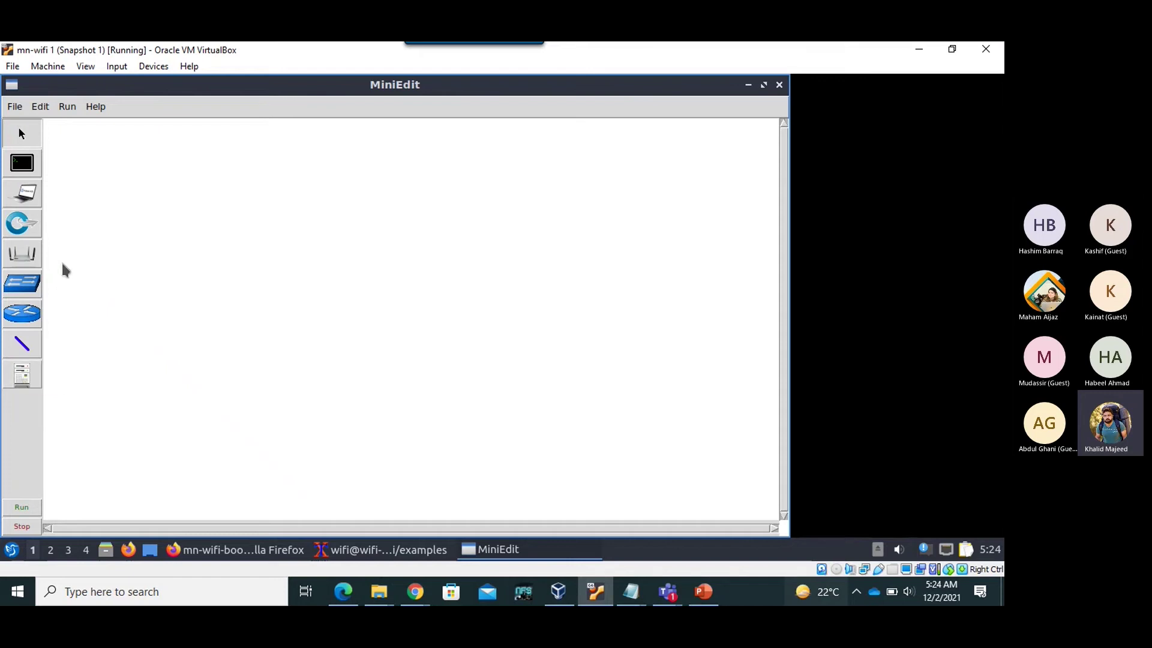
Place an access point on the canvas and a station below and to the left of it, within its range circle
click(31, 263)
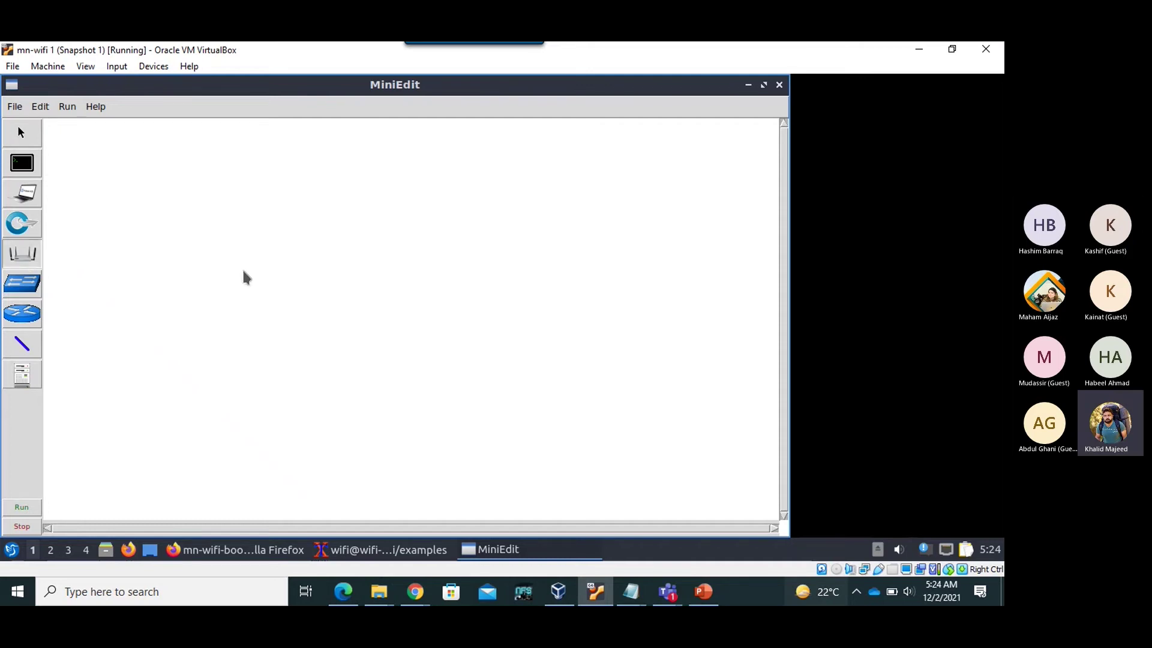
click(303, 284)
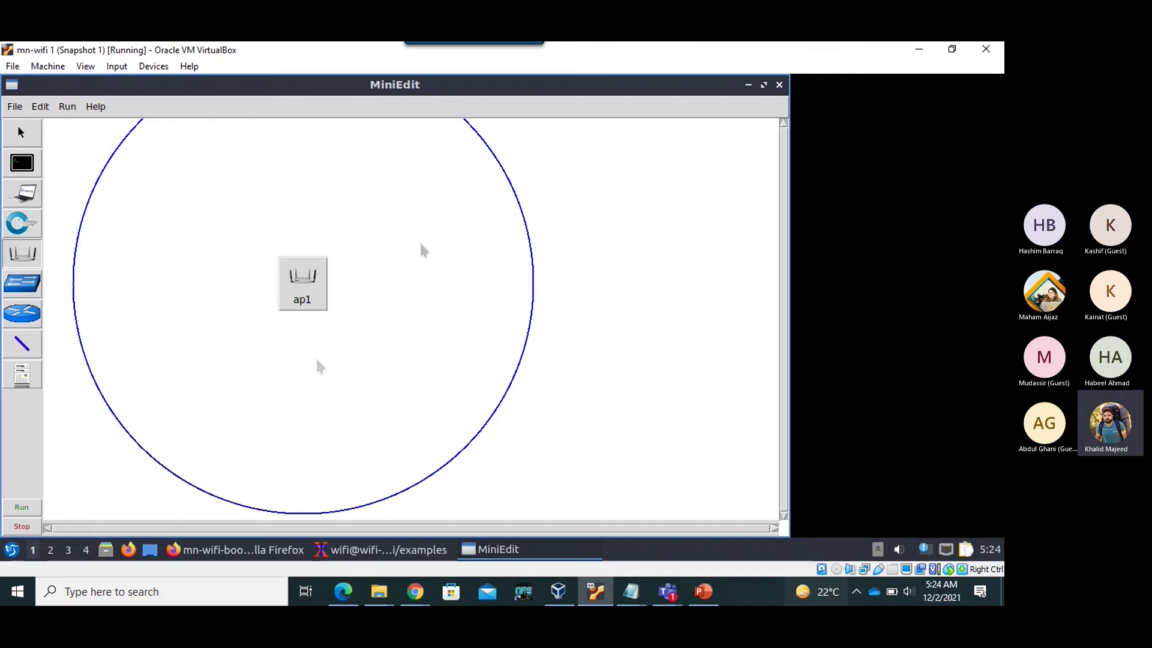
click(21, 193)
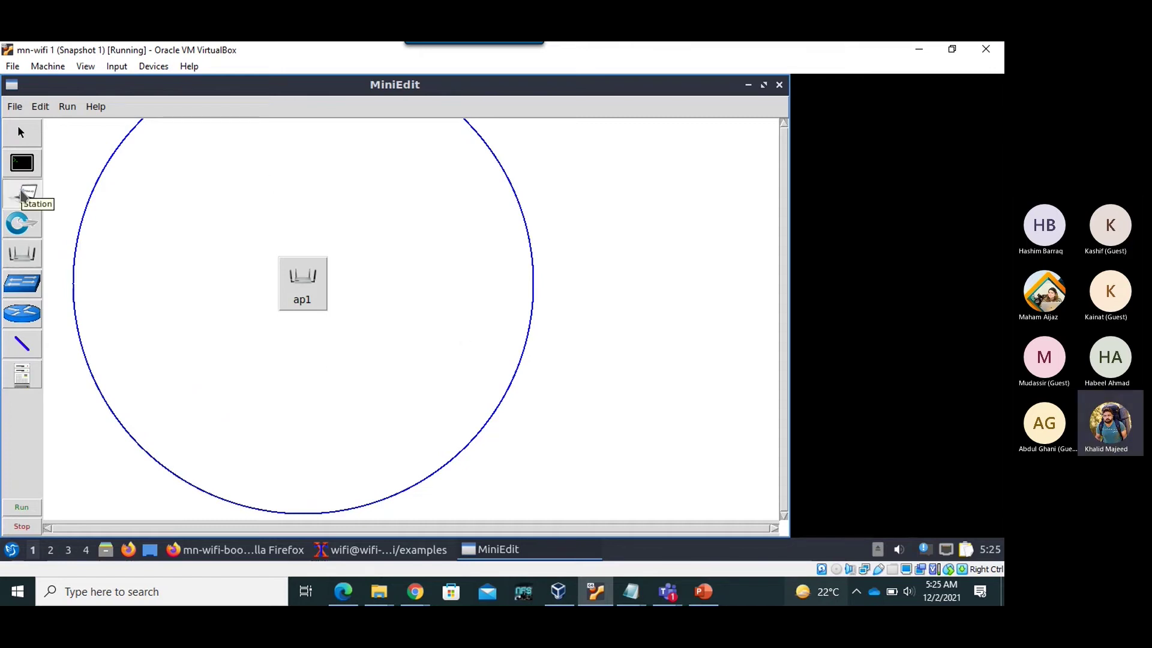
click(177, 387)
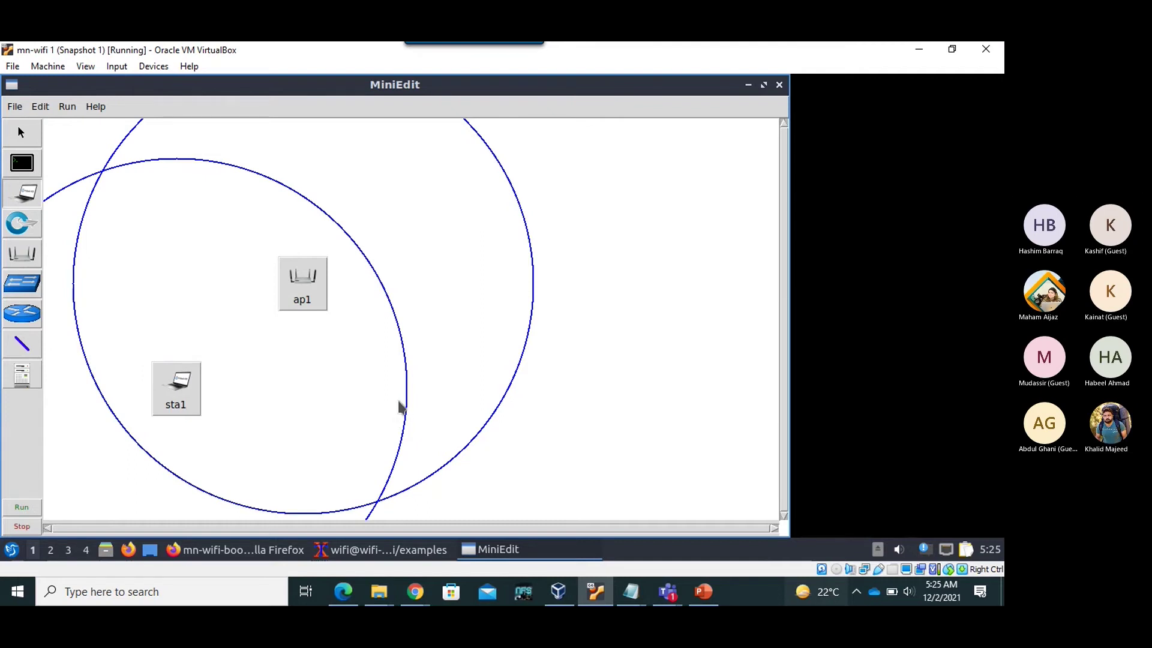
Review the access point's properties and authentication types, trying 8021x and confirming with authentication set back to none
right_click(312, 294)
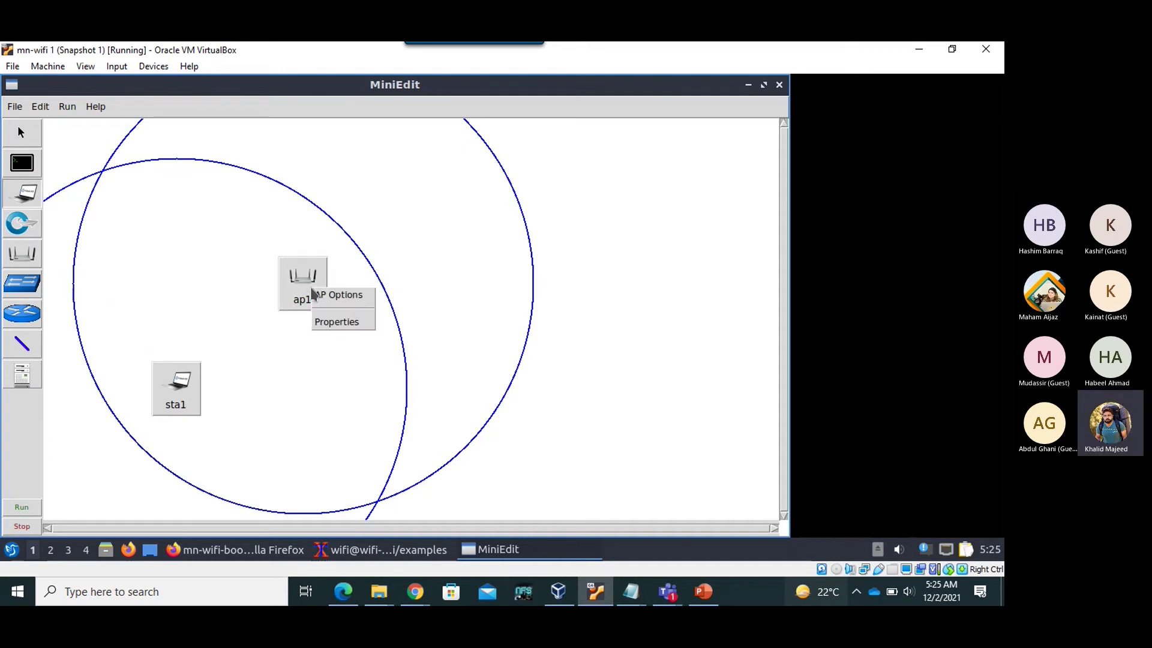
click(334, 324)
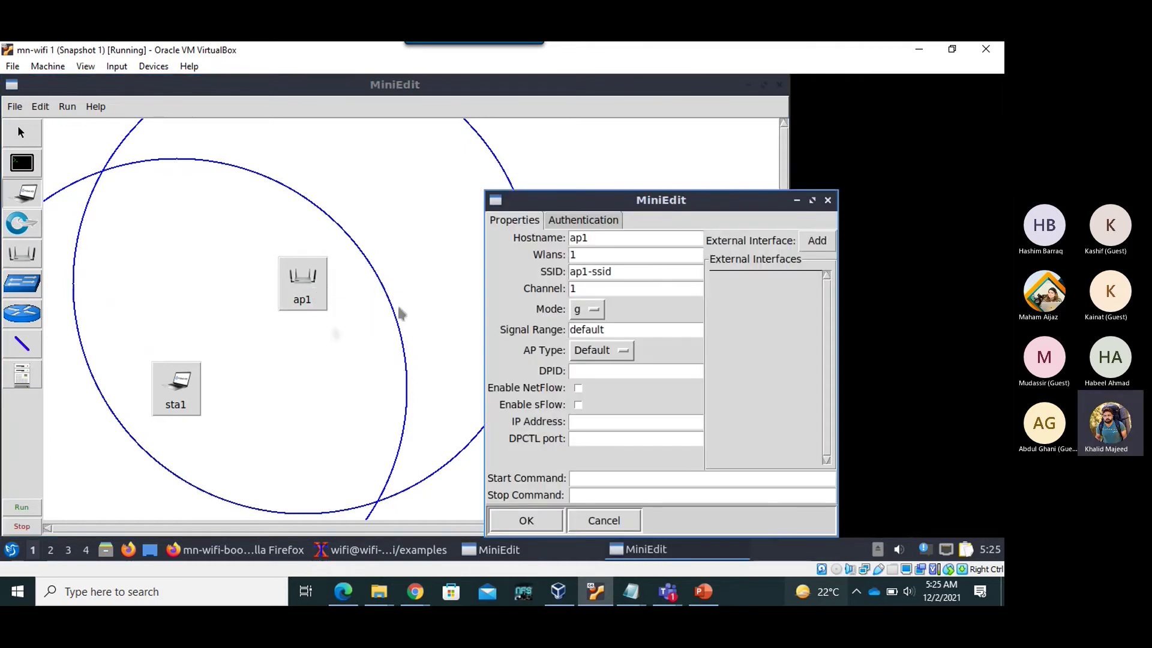
click(586, 222)
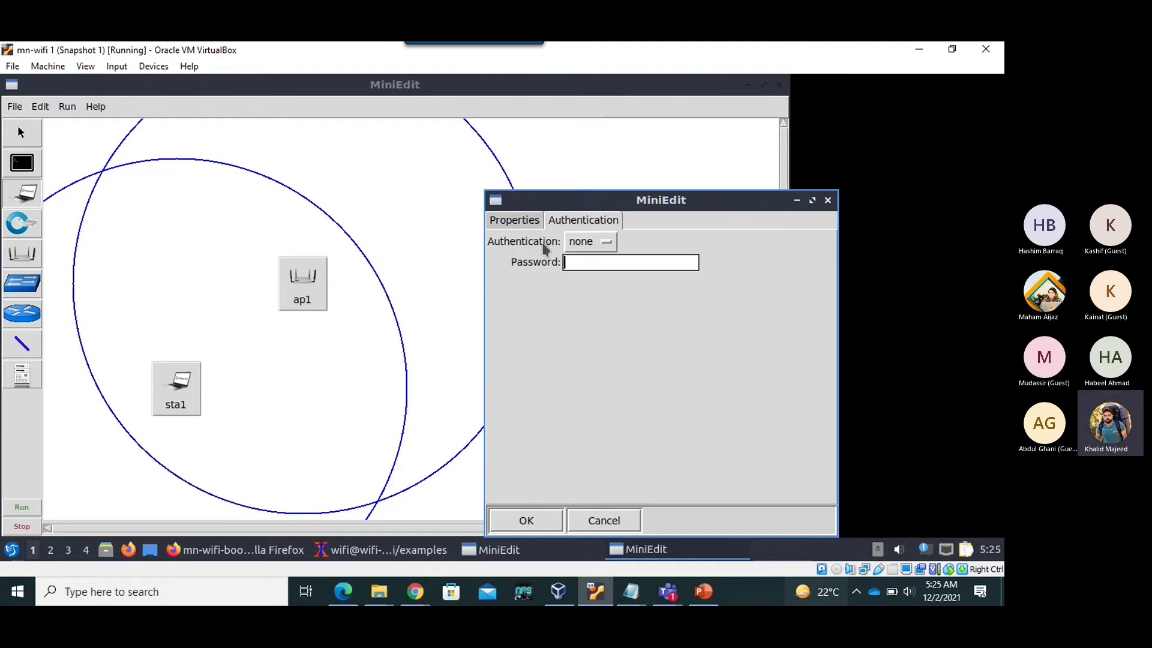
click(601, 243)
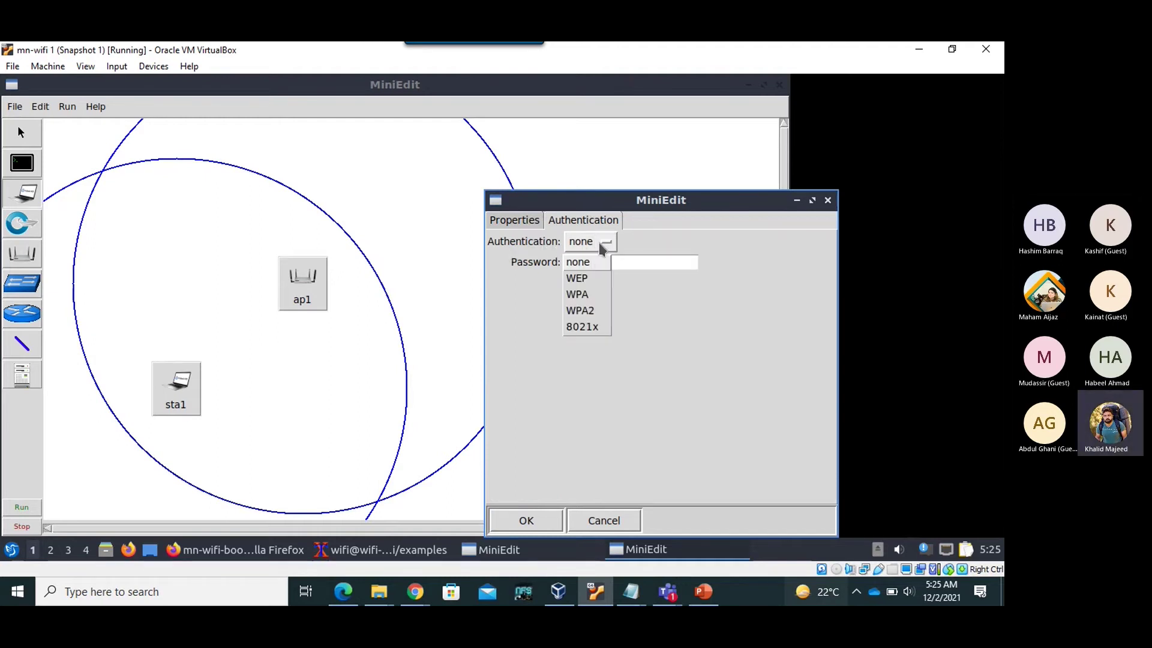
click(596, 327)
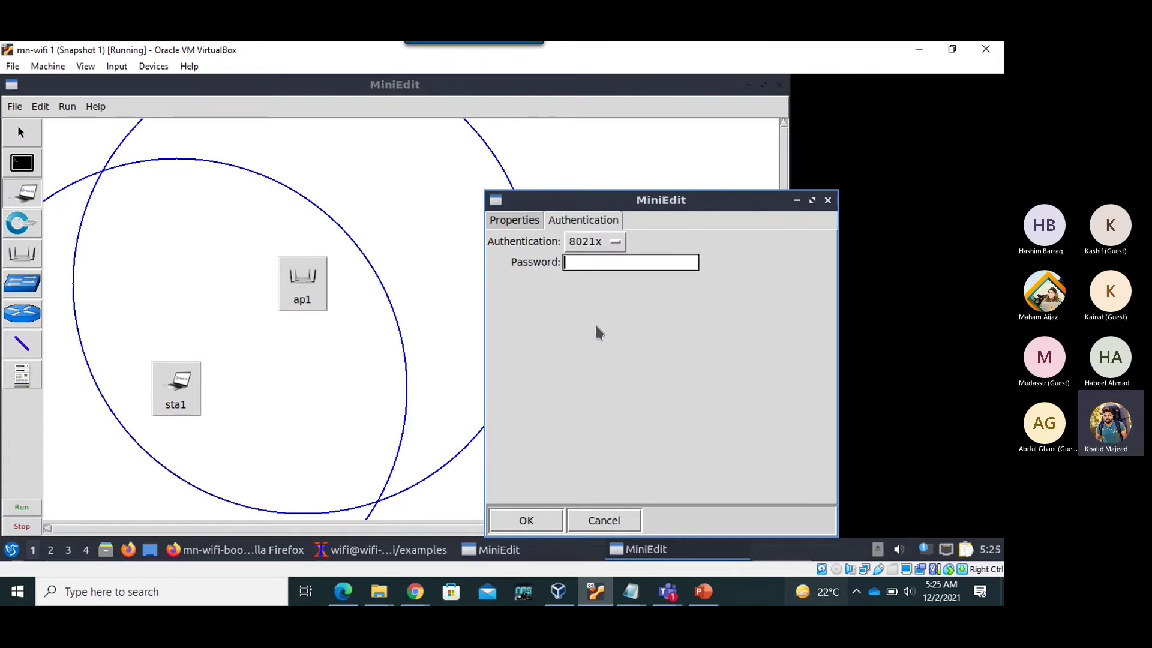
click(615, 241)
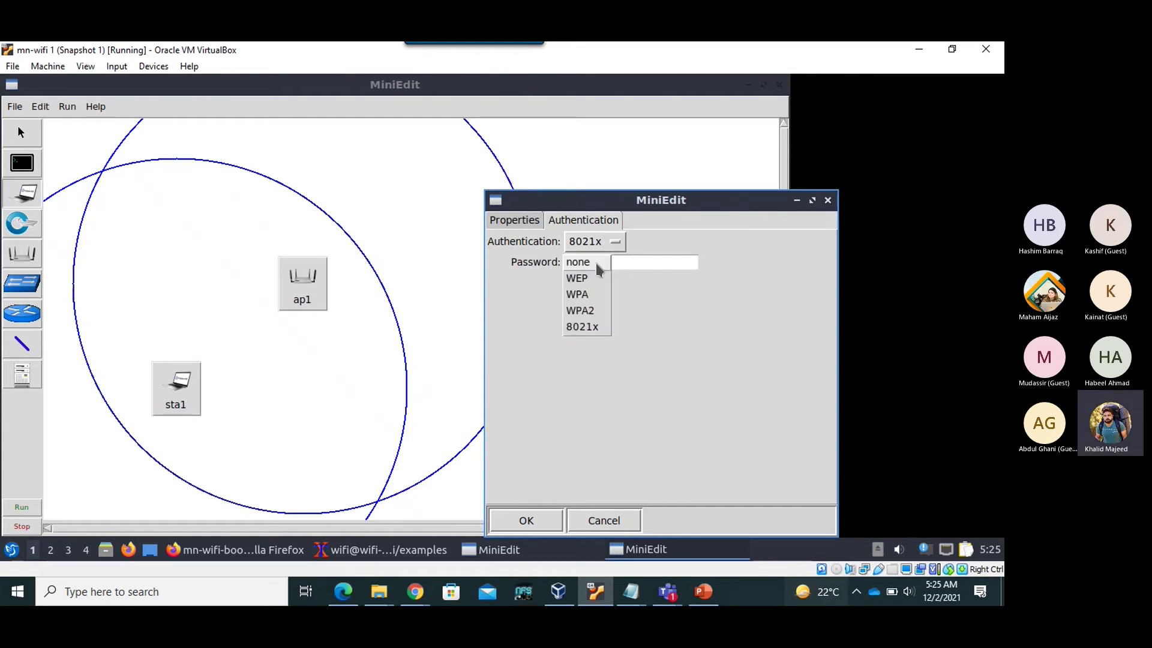
click(594, 262)
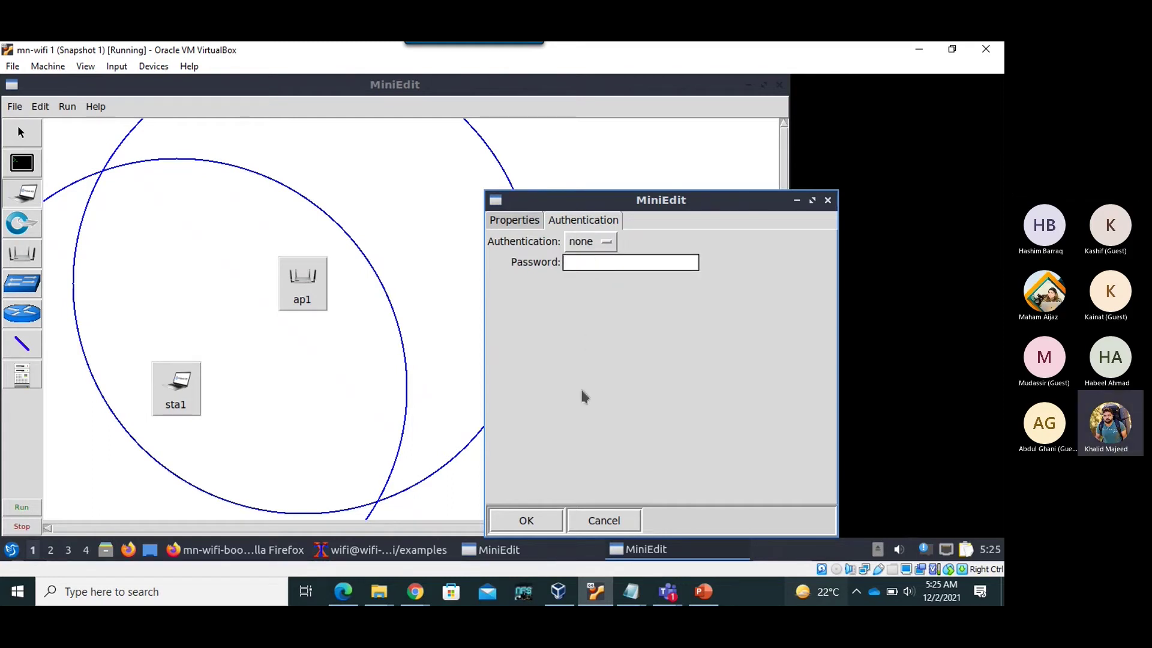
click(528, 519)
Review station sta1's general properties and its authentication settings, and confirm them with authentication left at none
right_click(193, 408)
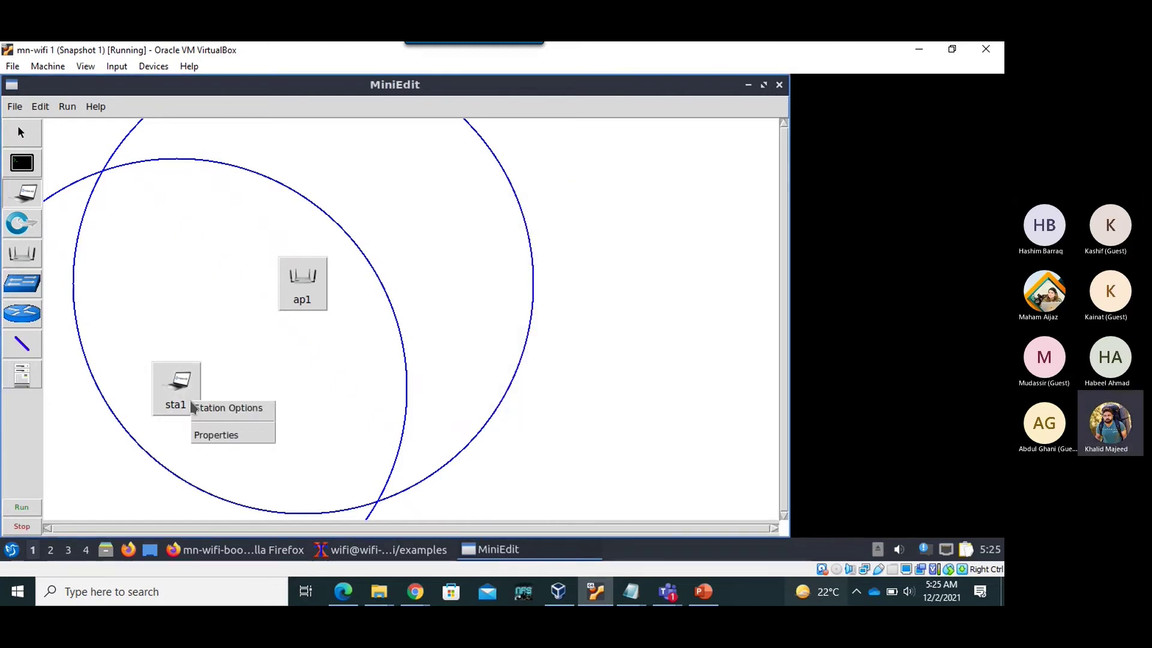
click(228, 436)
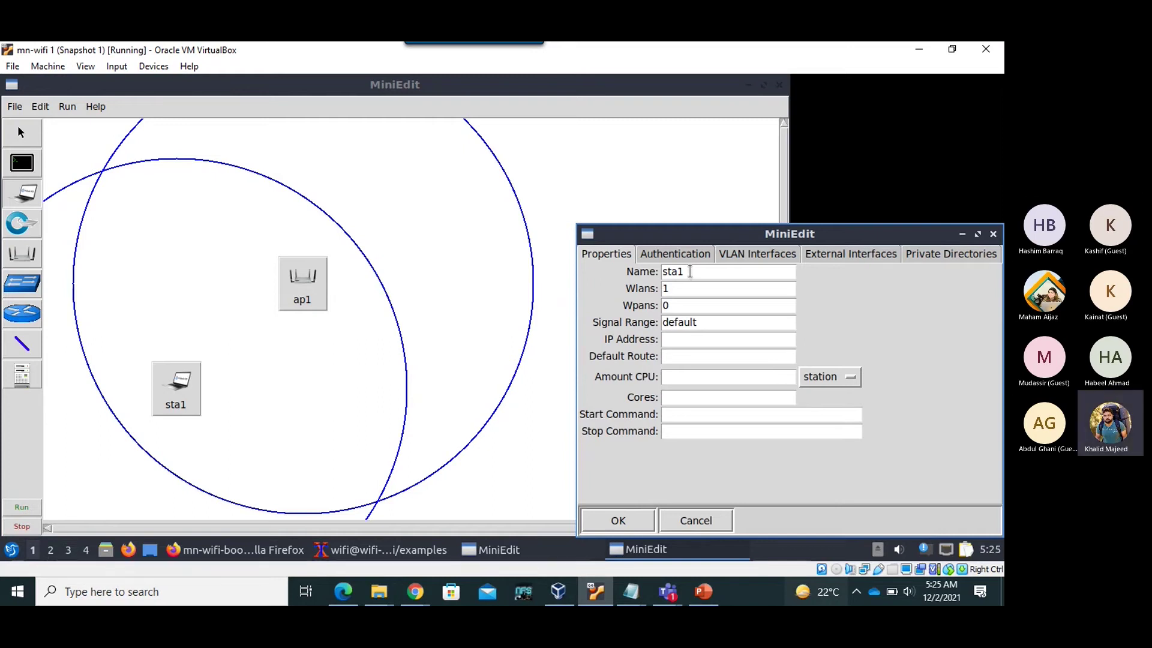
click(669, 260)
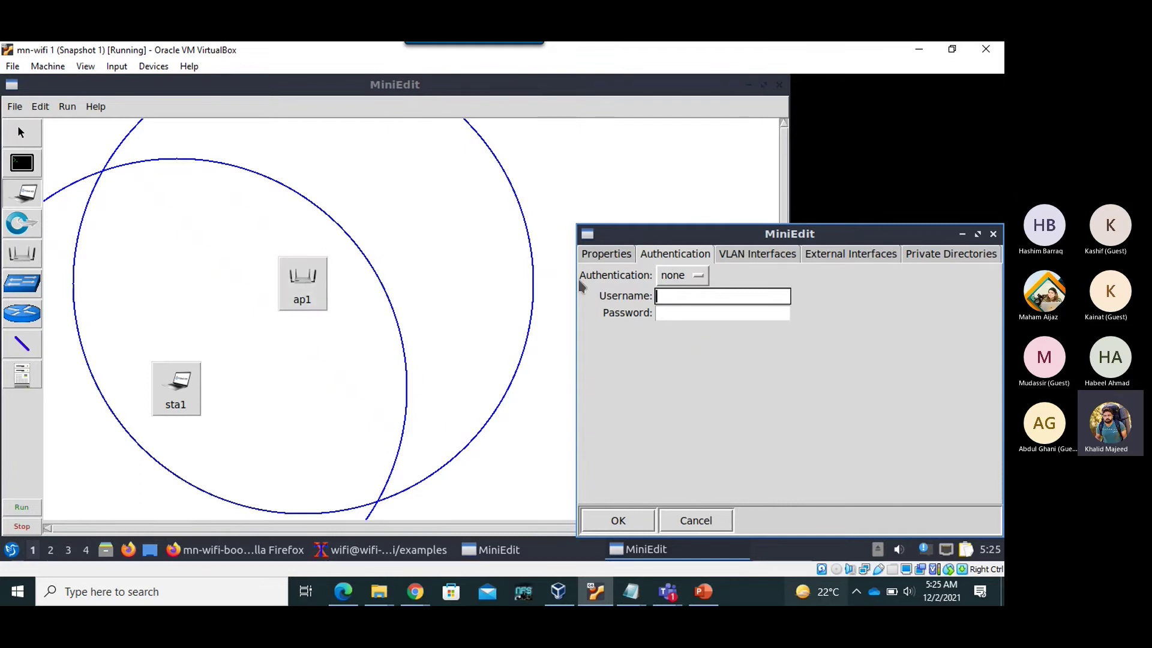
click(676, 313)
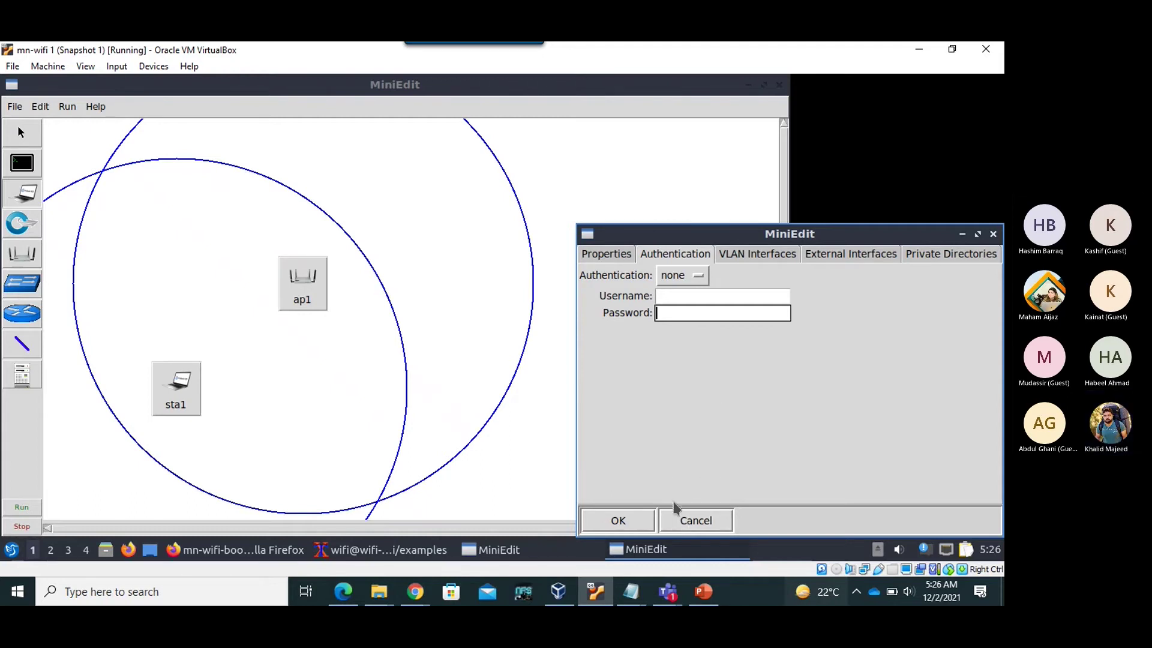
click(636, 524)
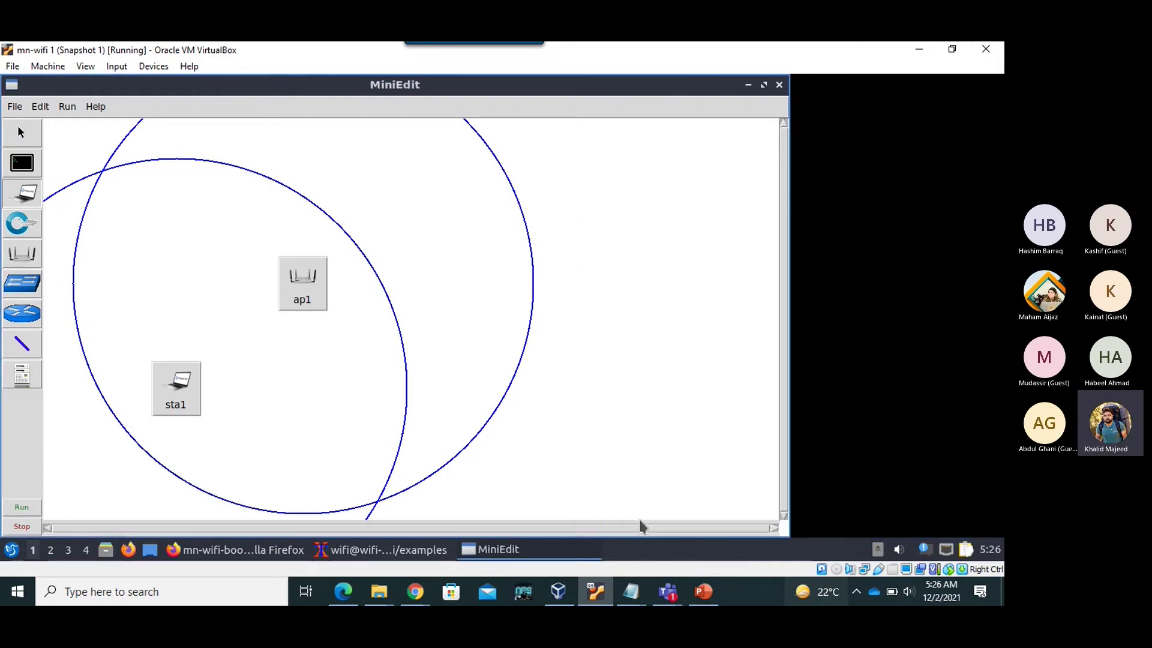
Save the topology as wfsec in /home/wifi/mininet-wifi/examples
click(19, 112)
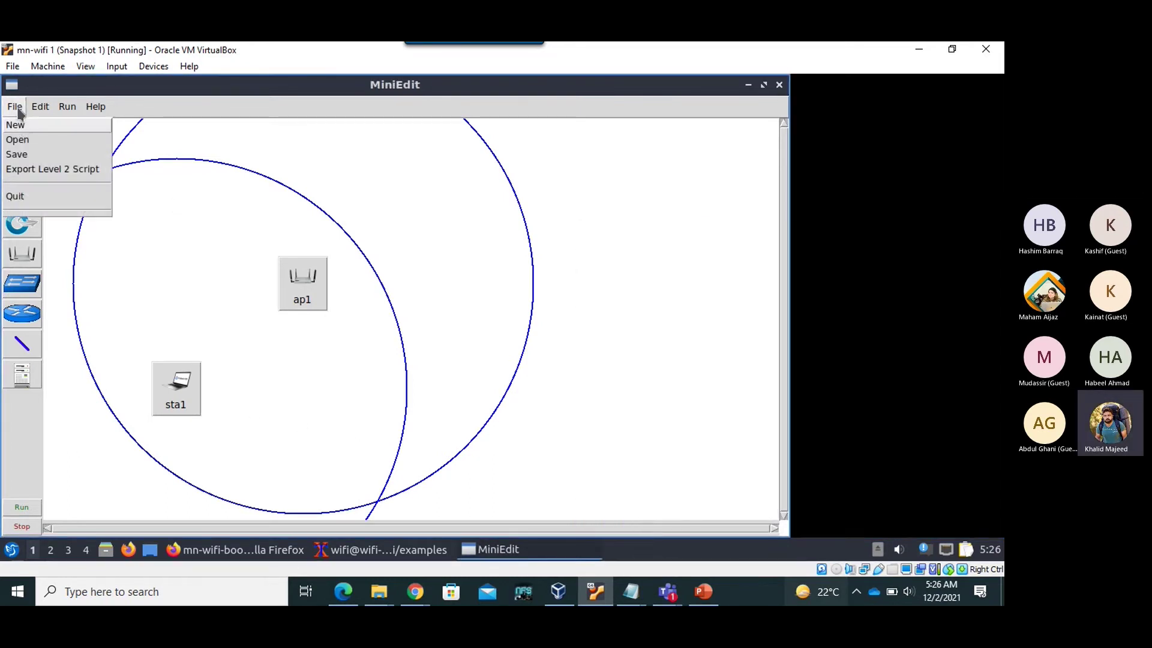
click(20, 153)
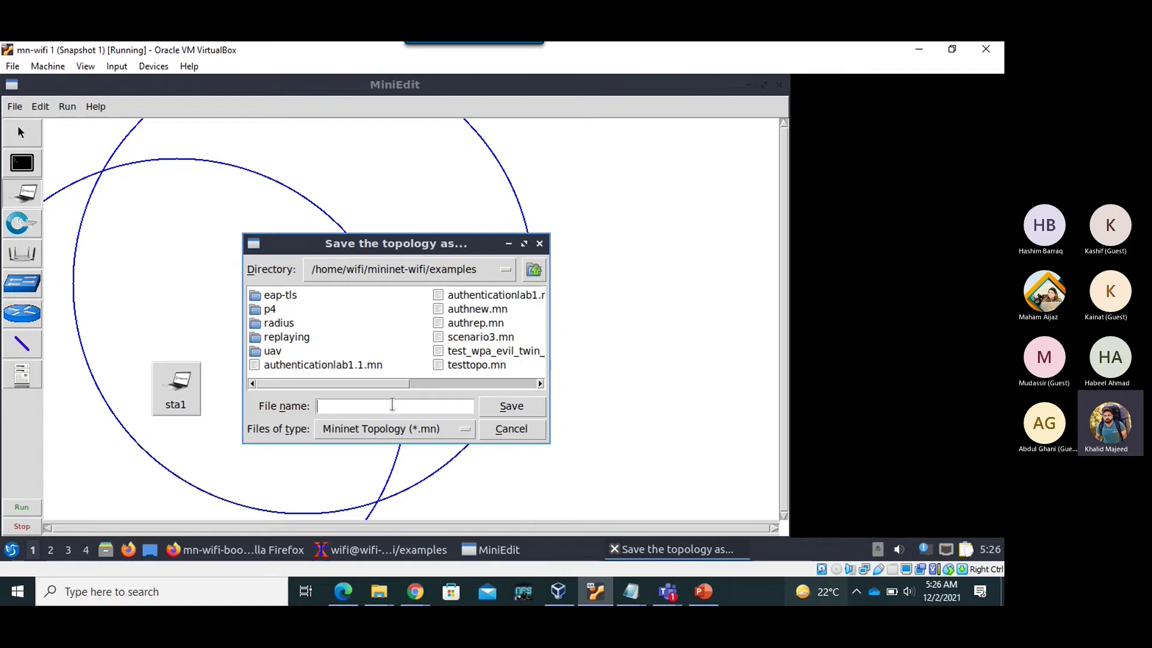
text(wf)
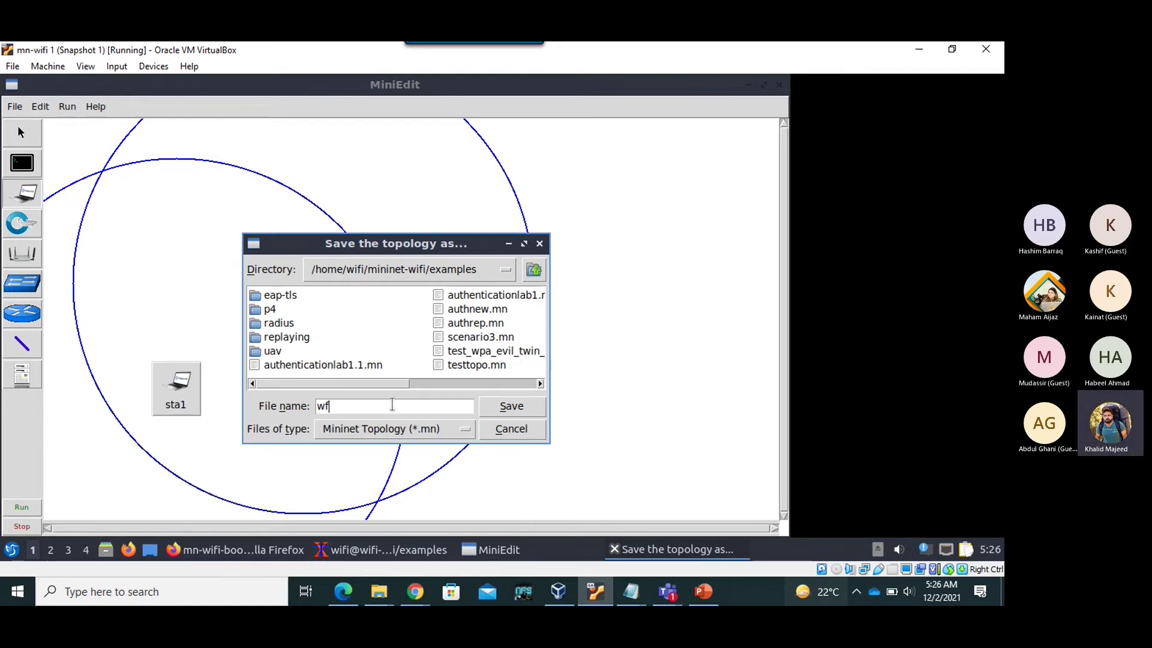
text(sec)
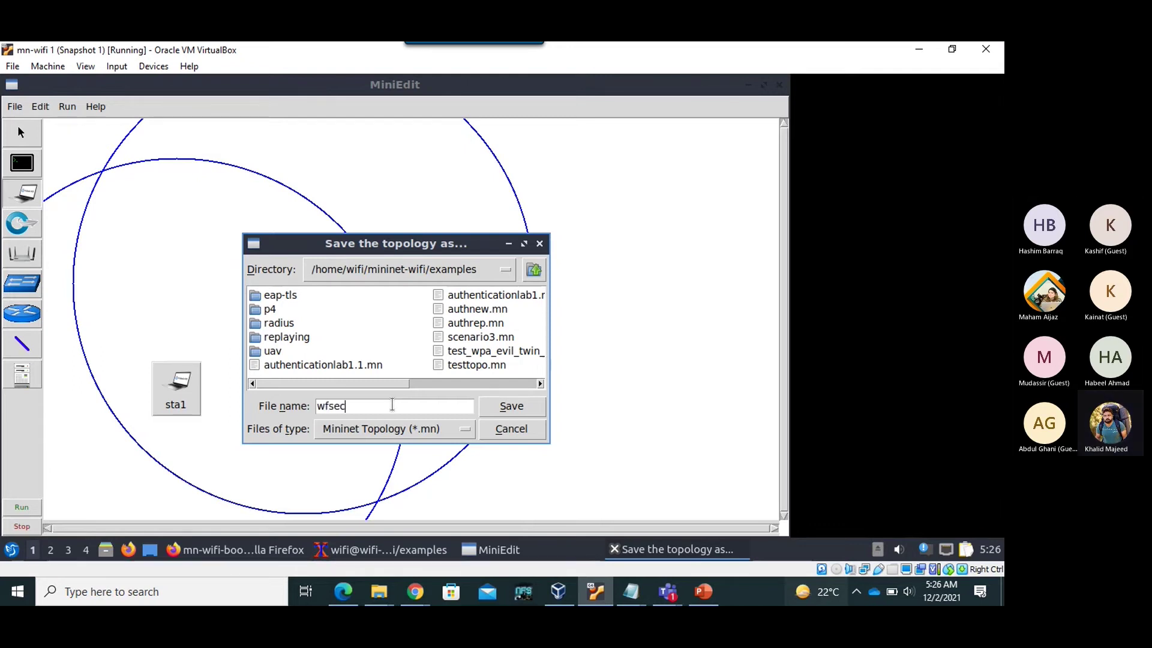
click(525, 406)
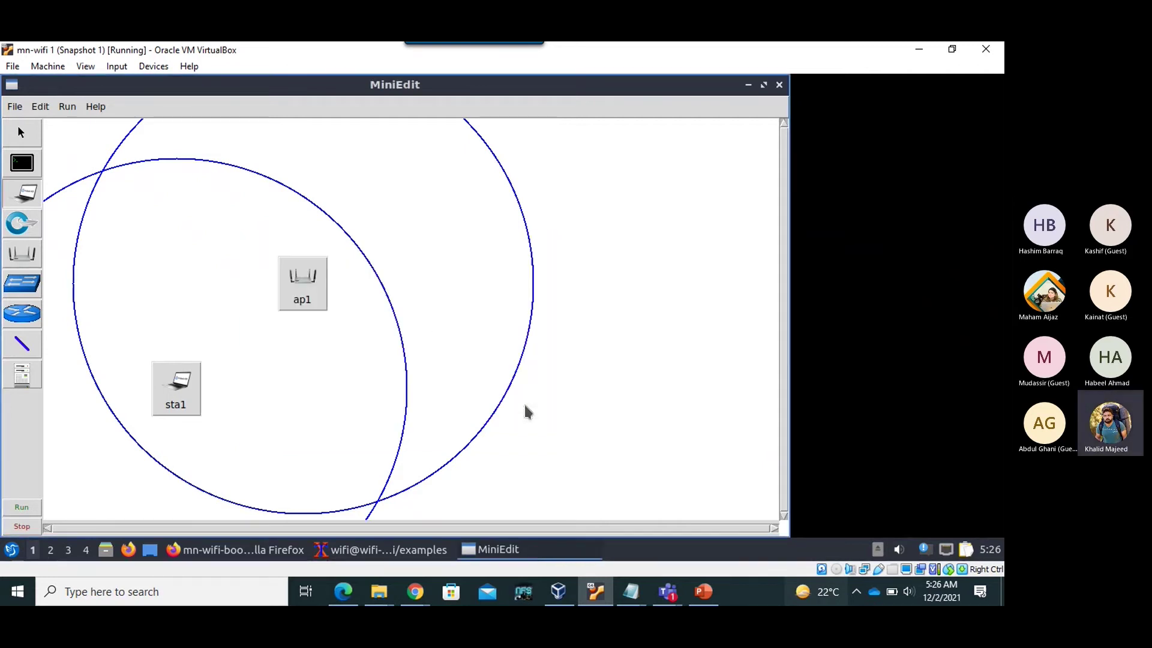
Link sta1 to ap1 and set the link's SSID to ap1-ssid in its properties
click(18, 340)
drag(192, 376, 282, 302)
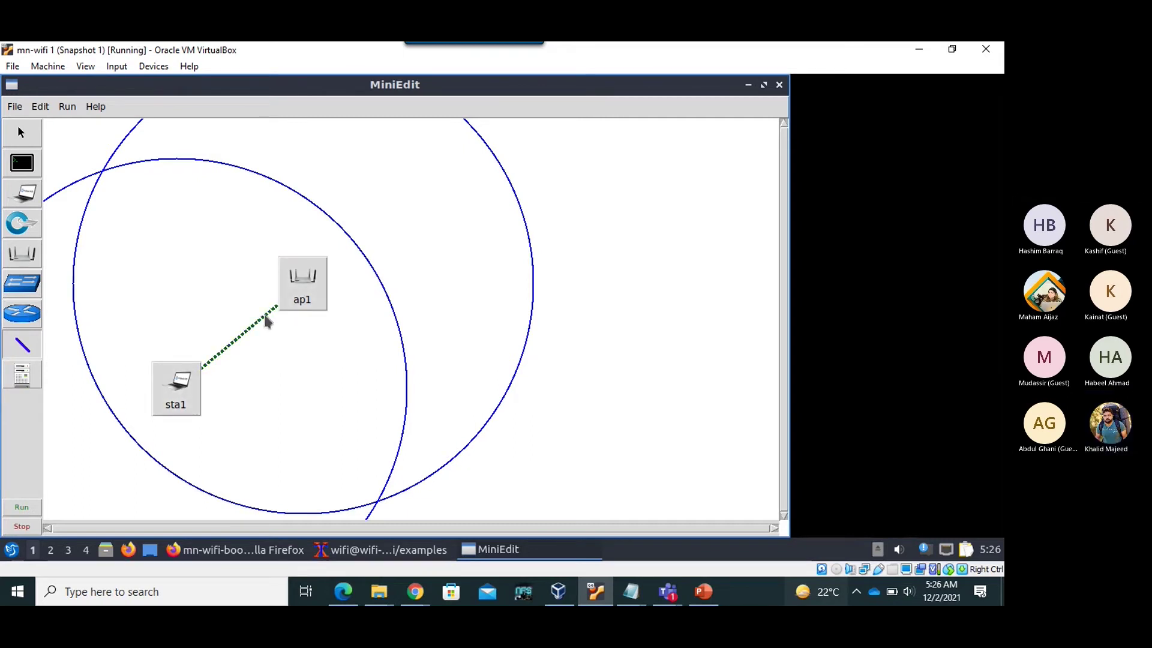
right_click(267, 320)
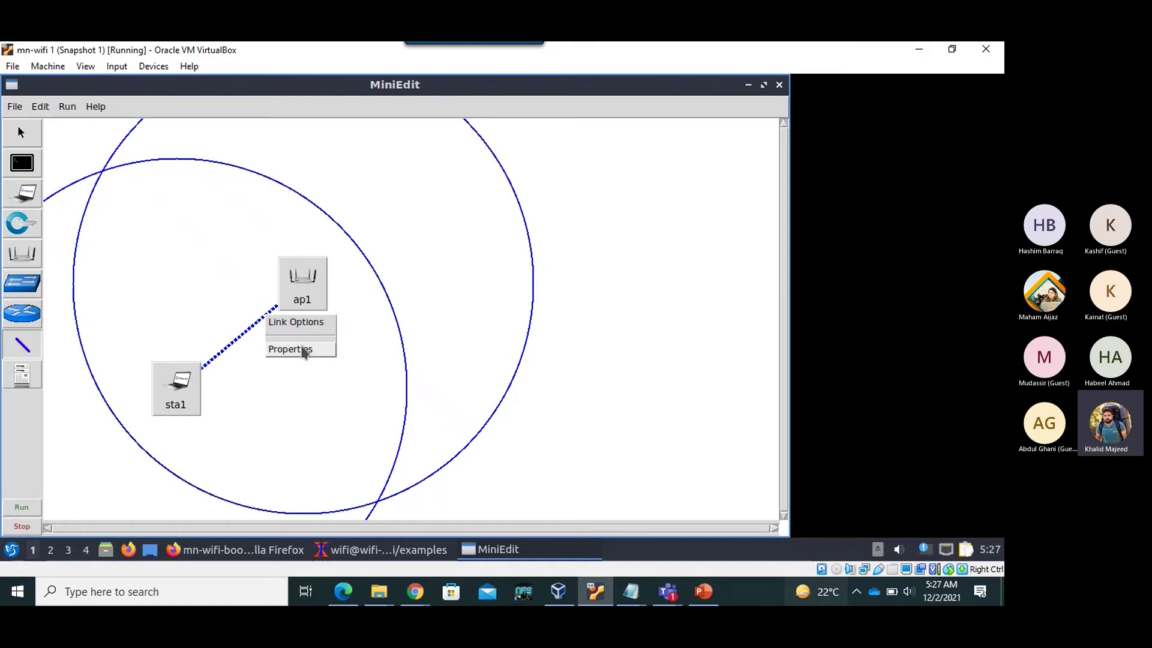
click(300, 348)
key(BackSpace)
key(BackSpace)
key(BackSpace)
key(BackSpace)
key(BackSpace)
key(BackSpace)
key(BackSpace)
key(BackSpace)
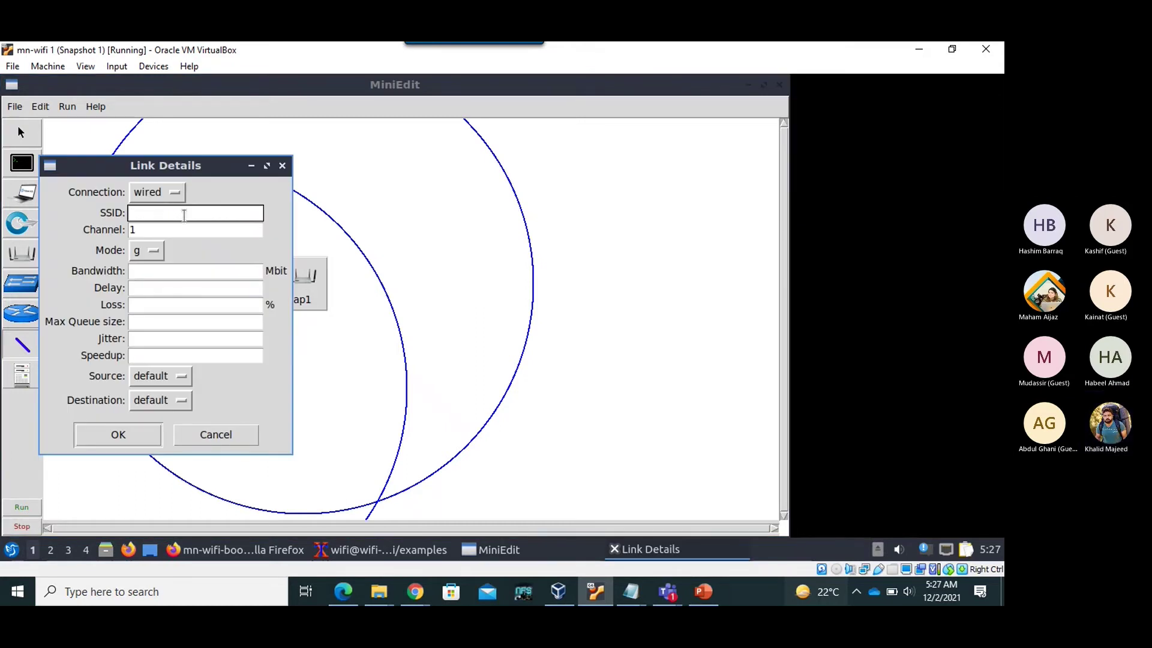
text(ap1-ssid)
click(118, 434)
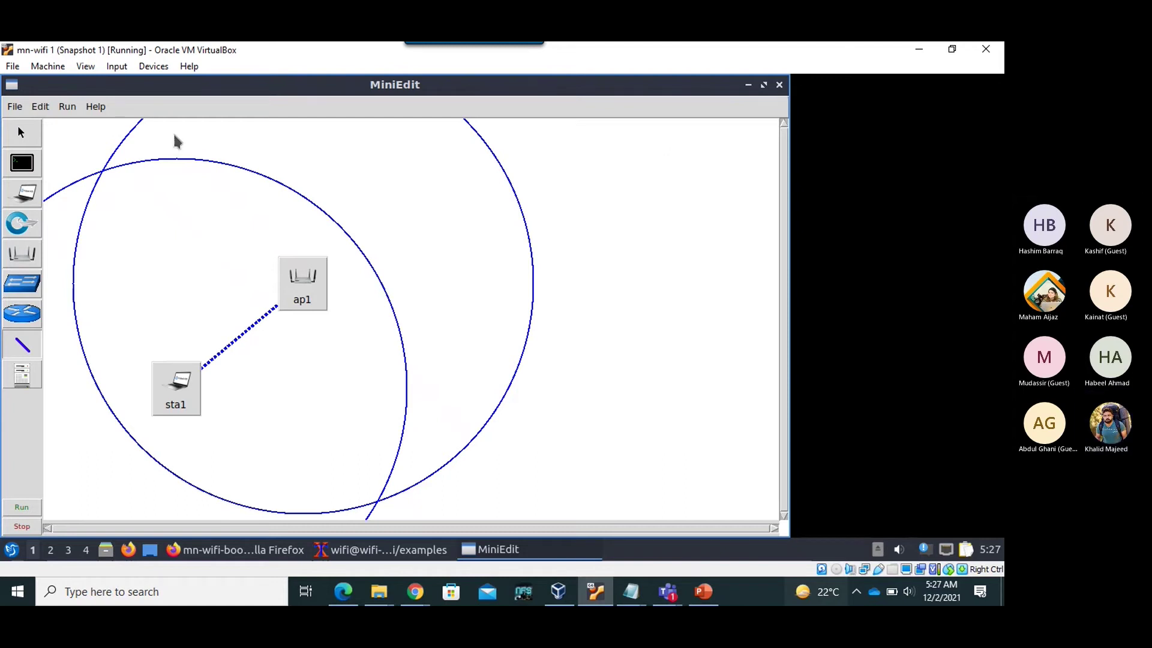
Export the topology as a Level 2 Python script named wfsec in the examples folder
click(16, 113)
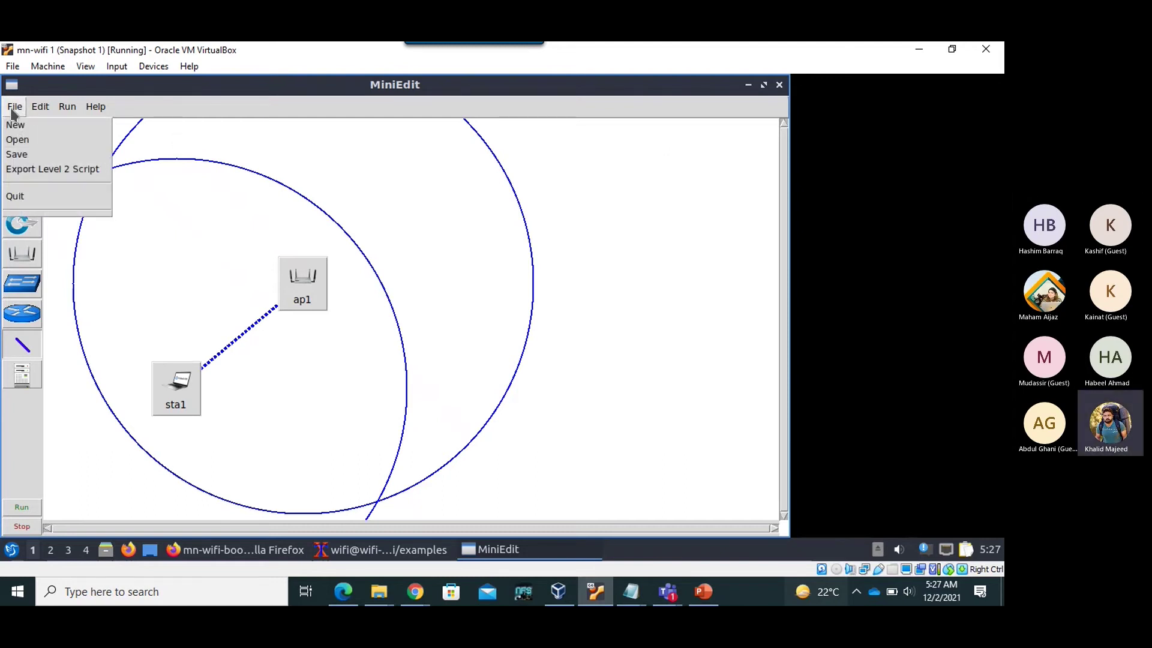
click(44, 171)
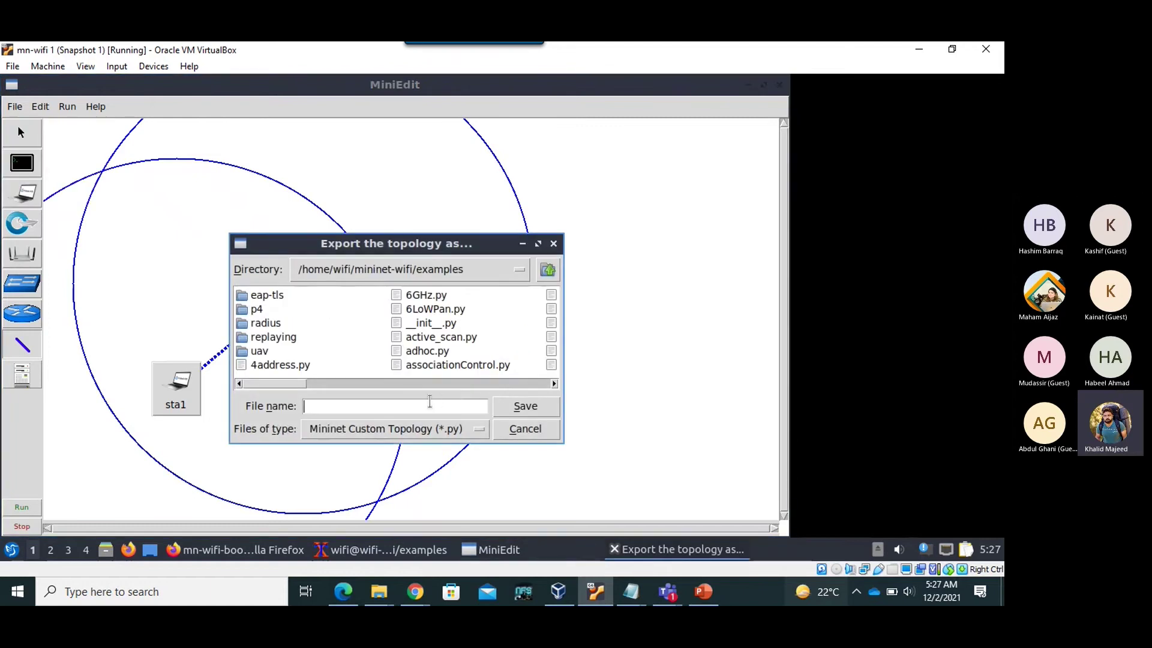
text(wfsec)
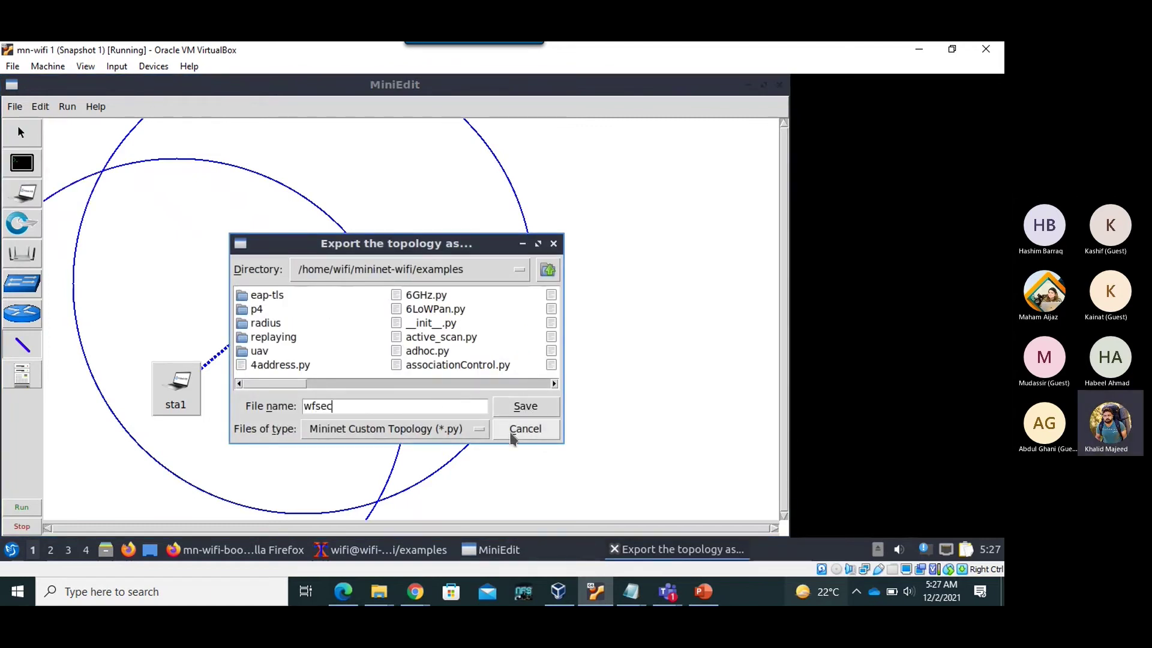
click(541, 407)
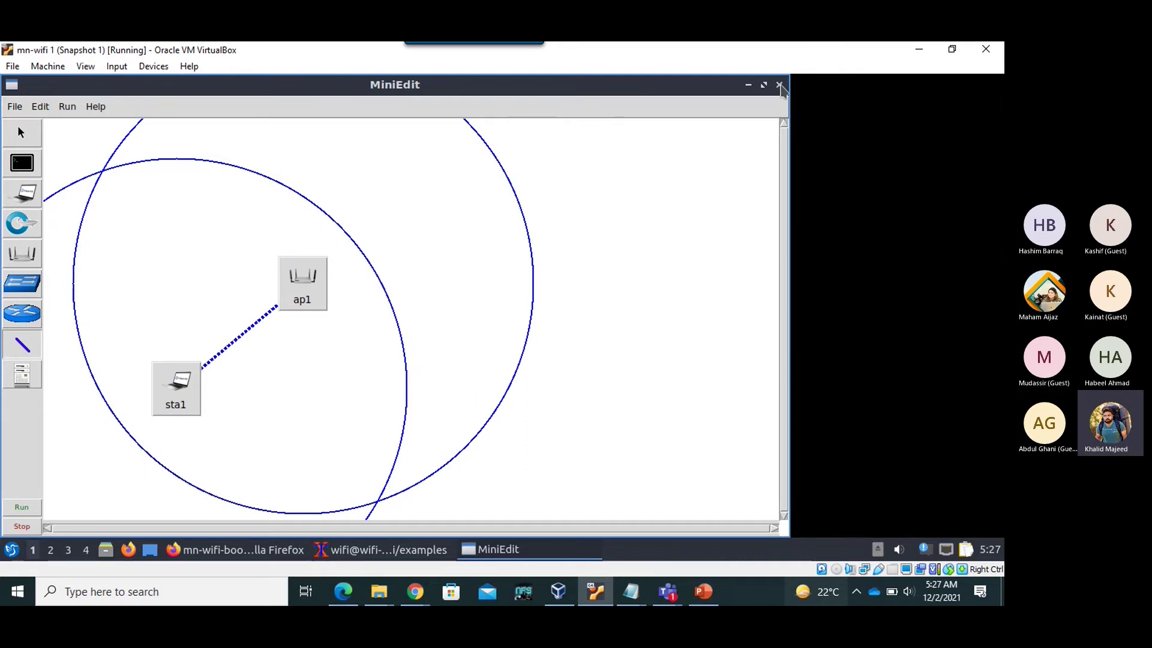
Close MiniEdit, run the exported topology with sudo python wfsec.py, and dismiss its Mininet-WiFi graph
click(780, 85)
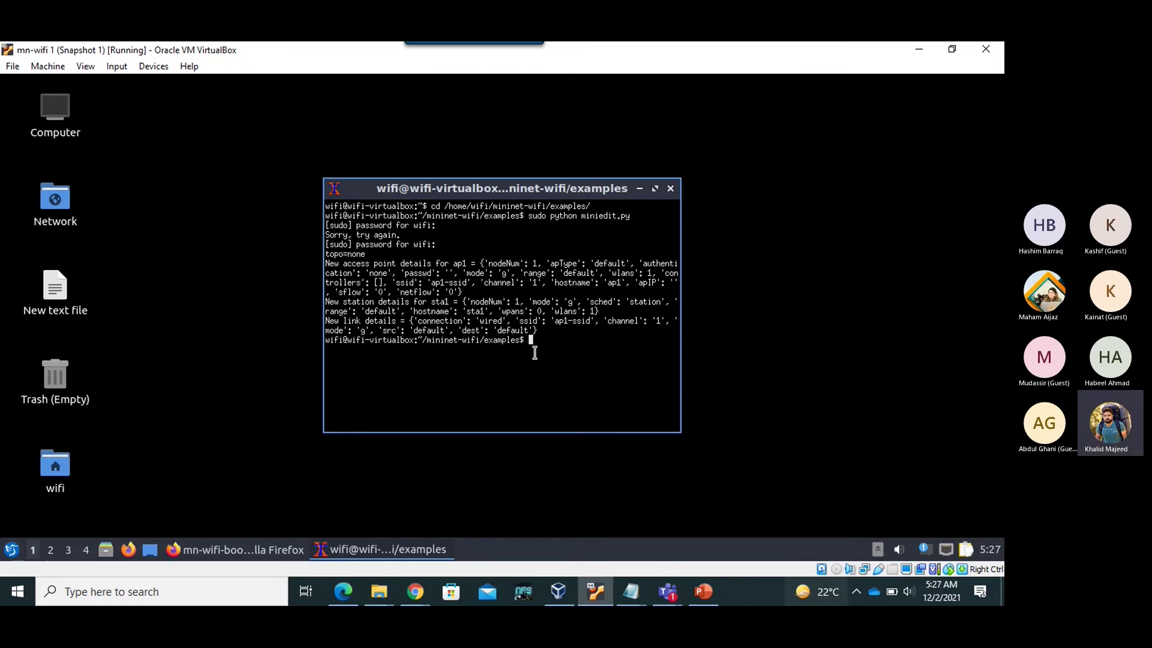
text(.)
key(BackSpace)
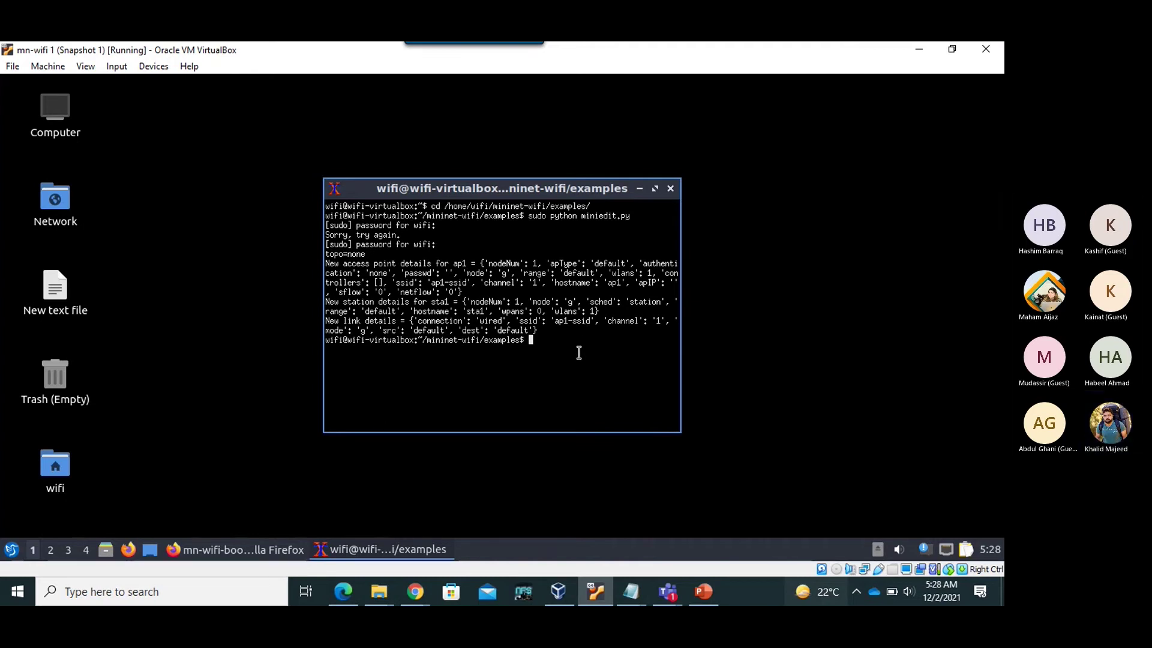
text(su)
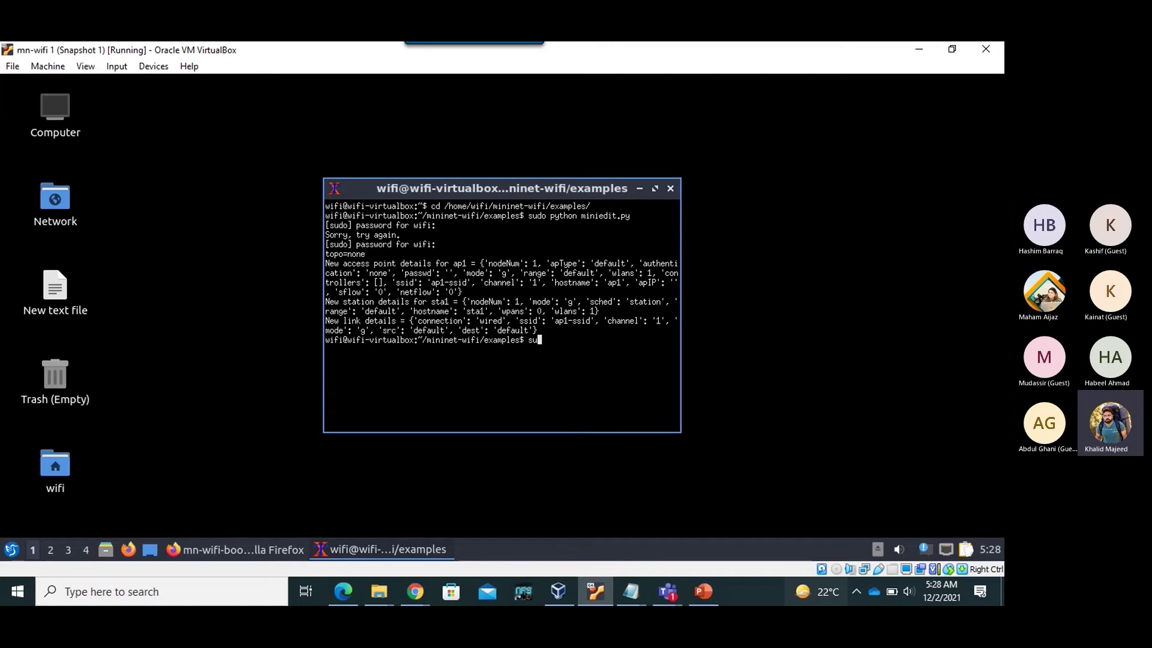
text(do python wf)
key(Tab)
key(Return)
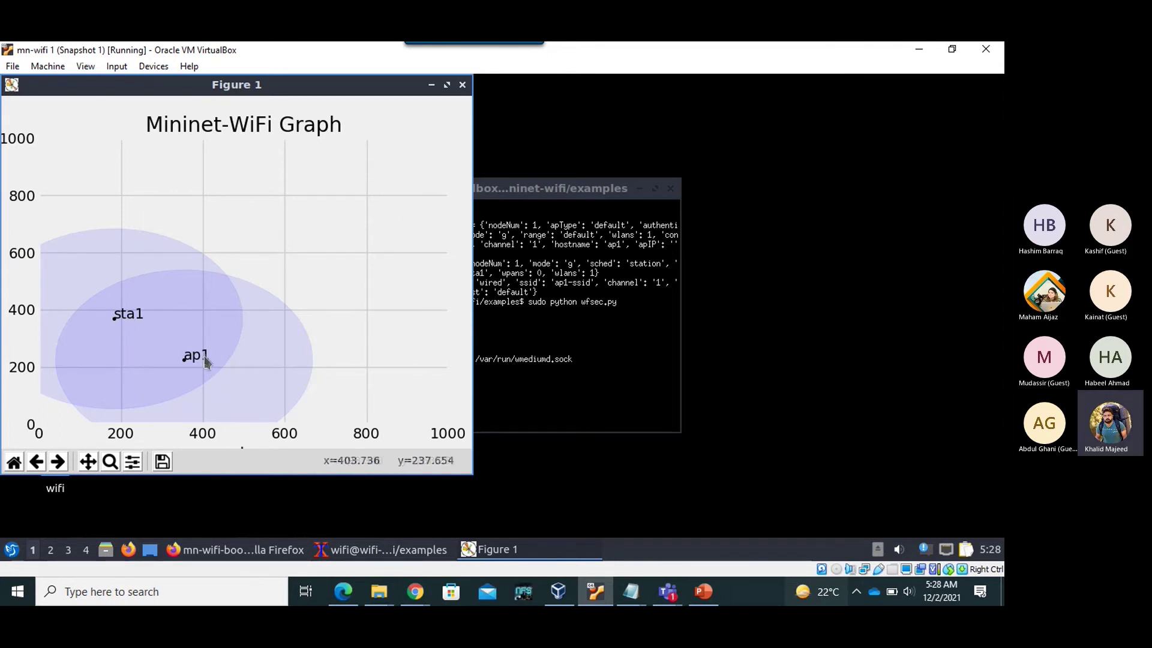
click(462, 85)
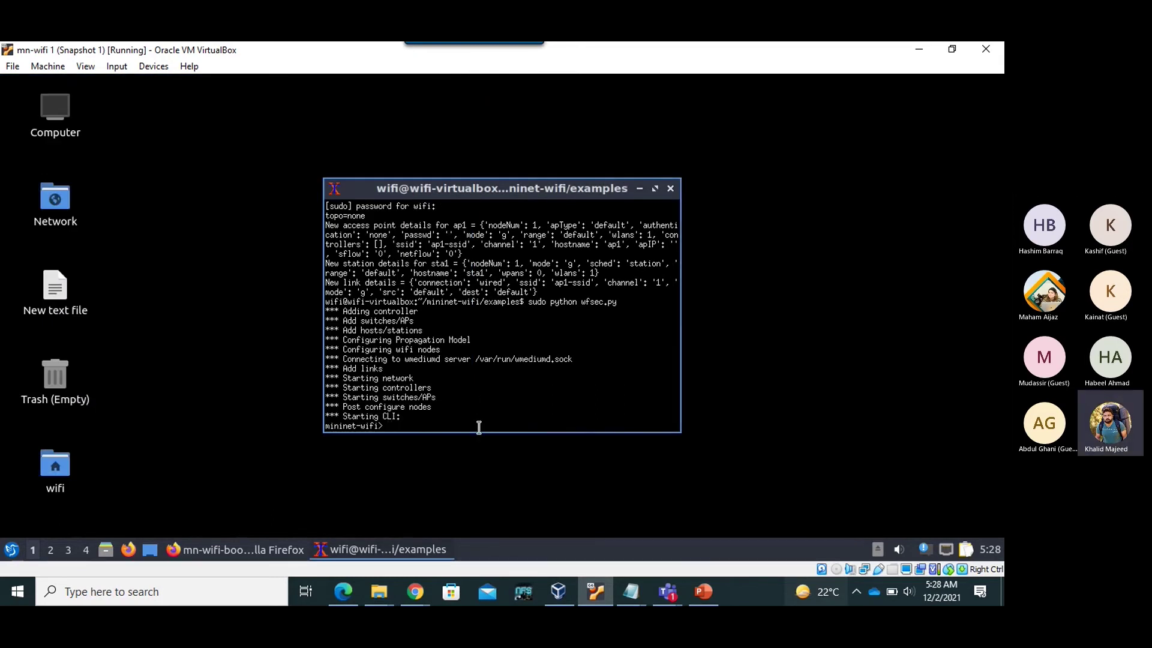
Launch a terminal for the station with xterm sta1 and list its interfaces with ifconfig
text(x)
text(term)
text(sta1)
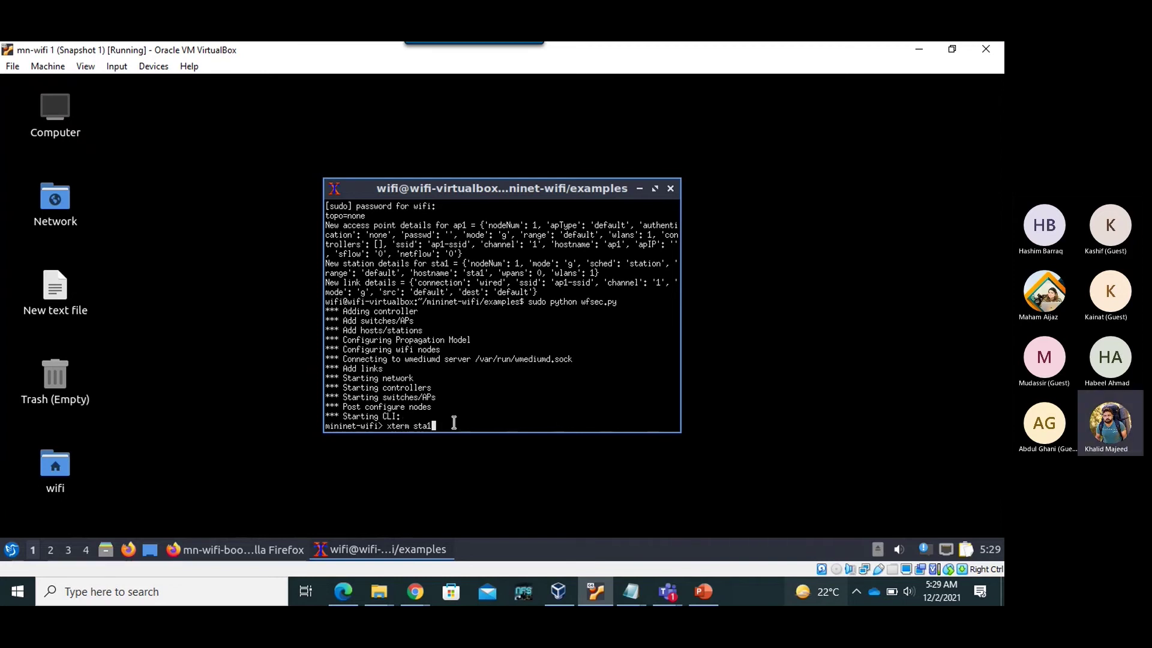
key(Return)
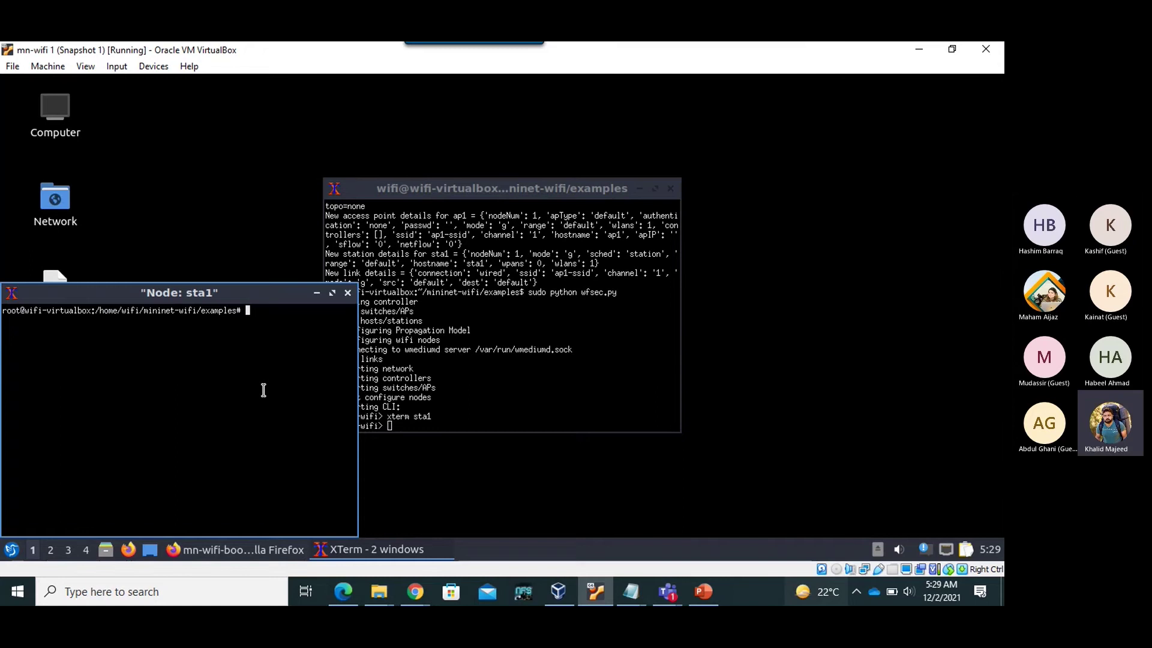
text(ifconfig)
key(Return)
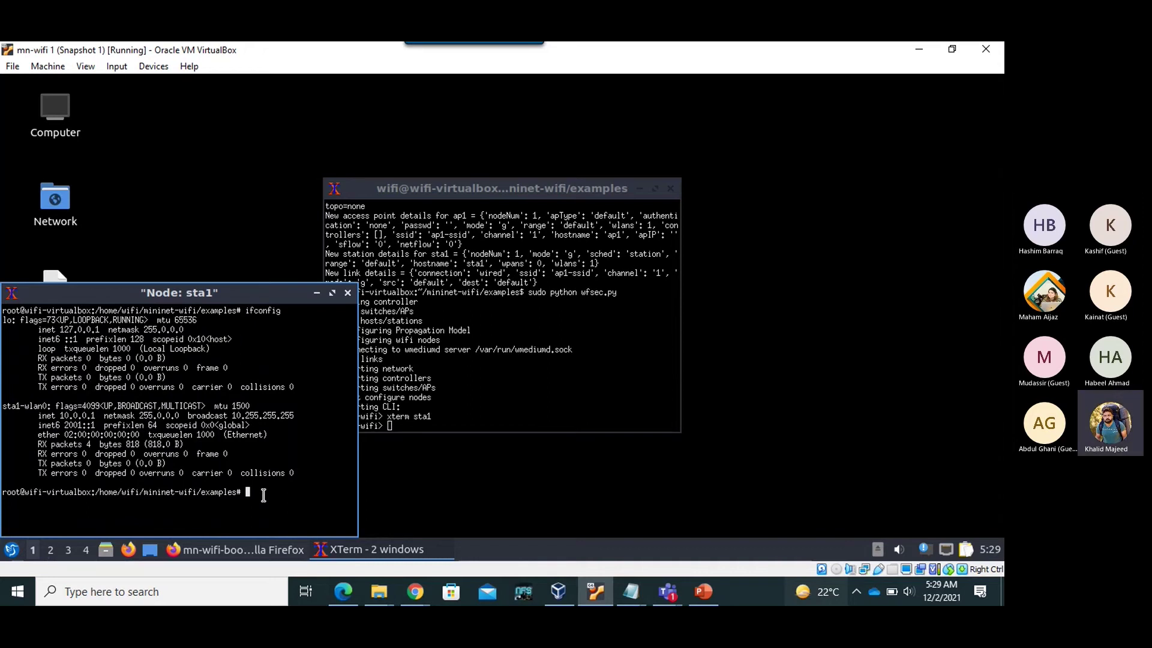
Check the station's wireless association with iw dev sta1-wlan0 link
text(iw dev sta1-wlan0 connect pk)
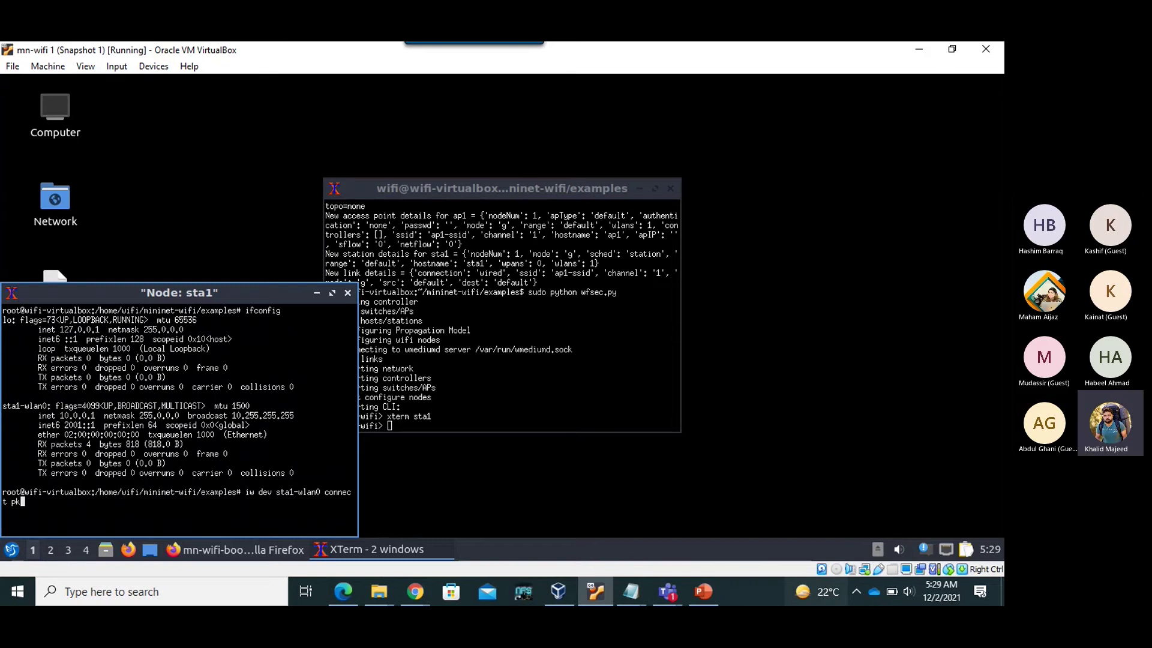
key(BackSpace)
key(BackSpace)
key(BackSpace)
key(BackSpace)
key(BackSpace)
key(BackSpace)
key(BackSpace)
key(BackSpace)
key(BackSpace)
key(BackSpace)
text(link)
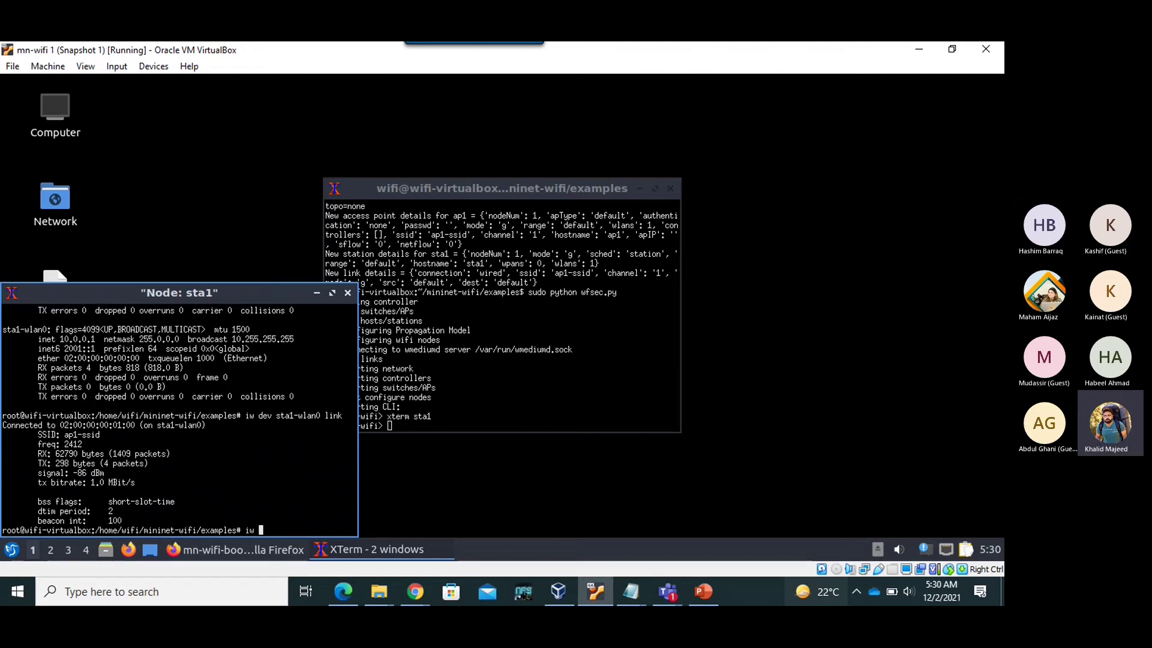
key(BackSpace)
key(BackSpace)
key(BackSpace)
key(BackSpace)
text(connect pk)
Add a monitor interface named mon0 on the station with iw dev sta1-wlan0 interface add mon0 type monitor
key(Up)
key(Up)
key(Up)
key(Return)
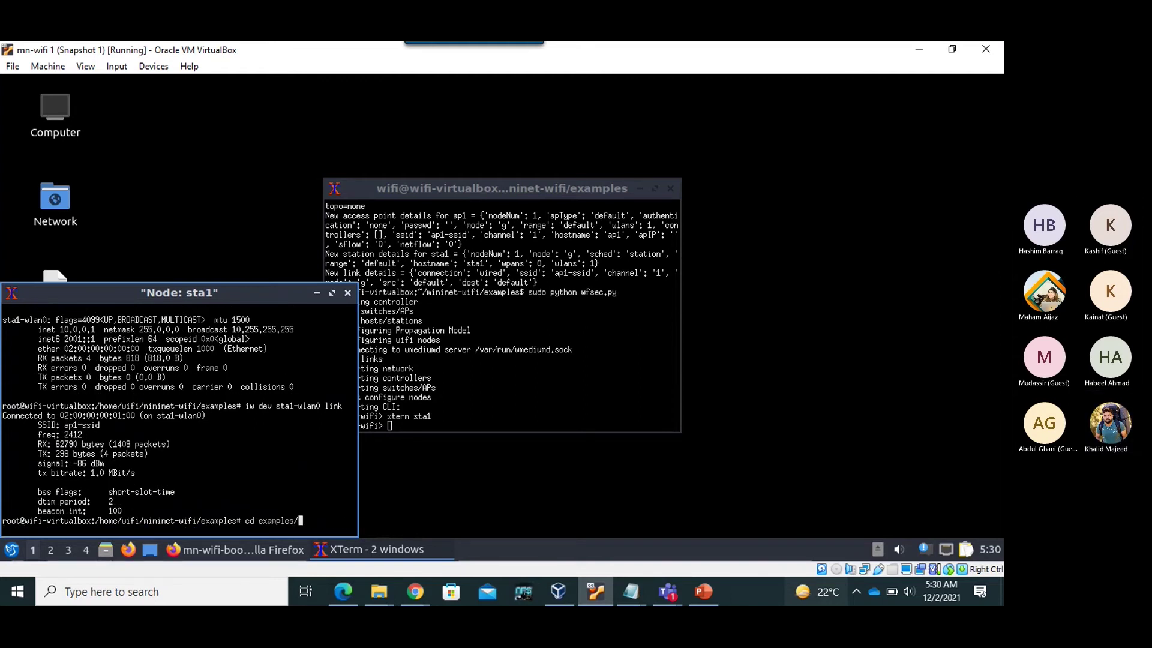
key(Up)
key(Up)
key(Up)
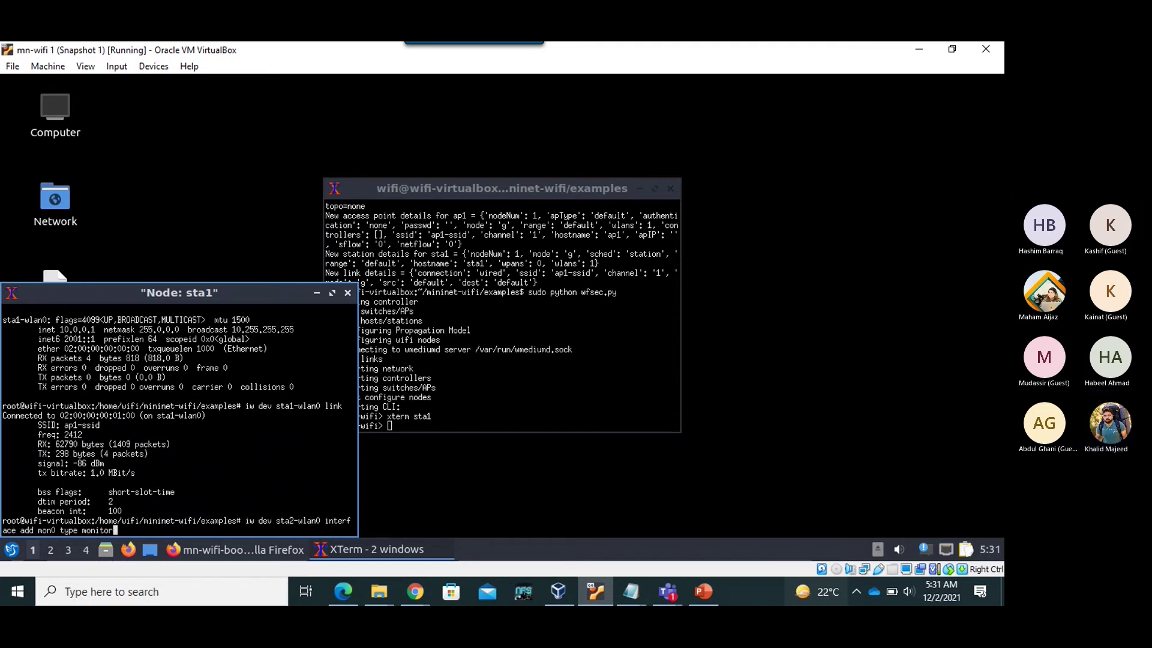
key(Left)
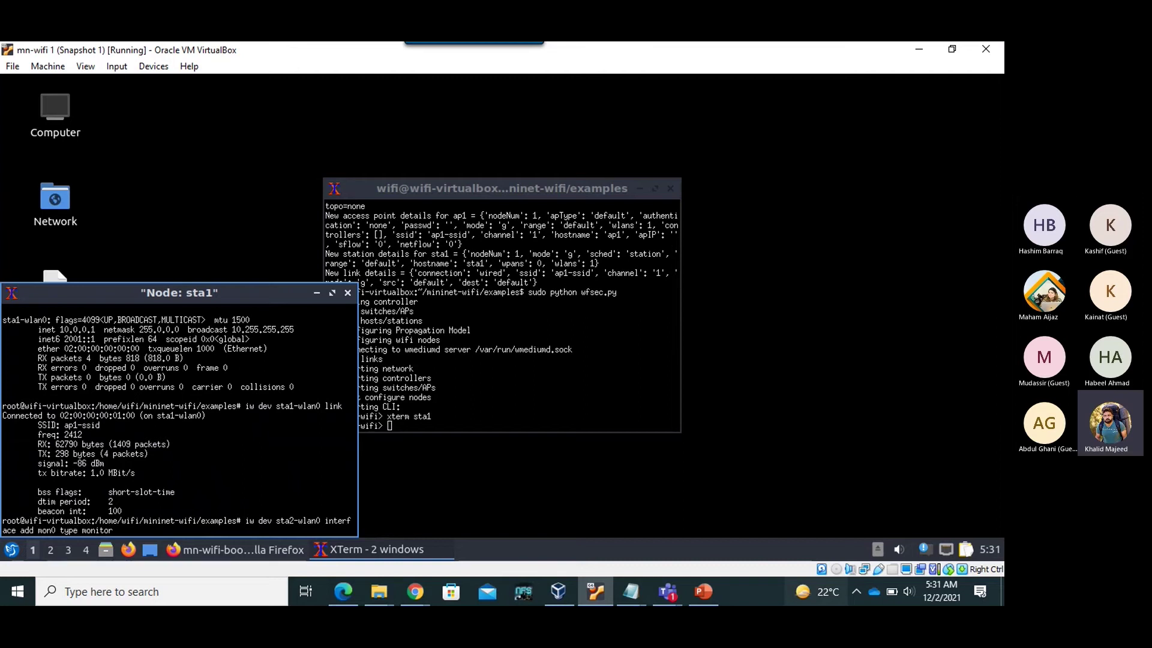
key(Right)
key(Right)
key(BackSpace)
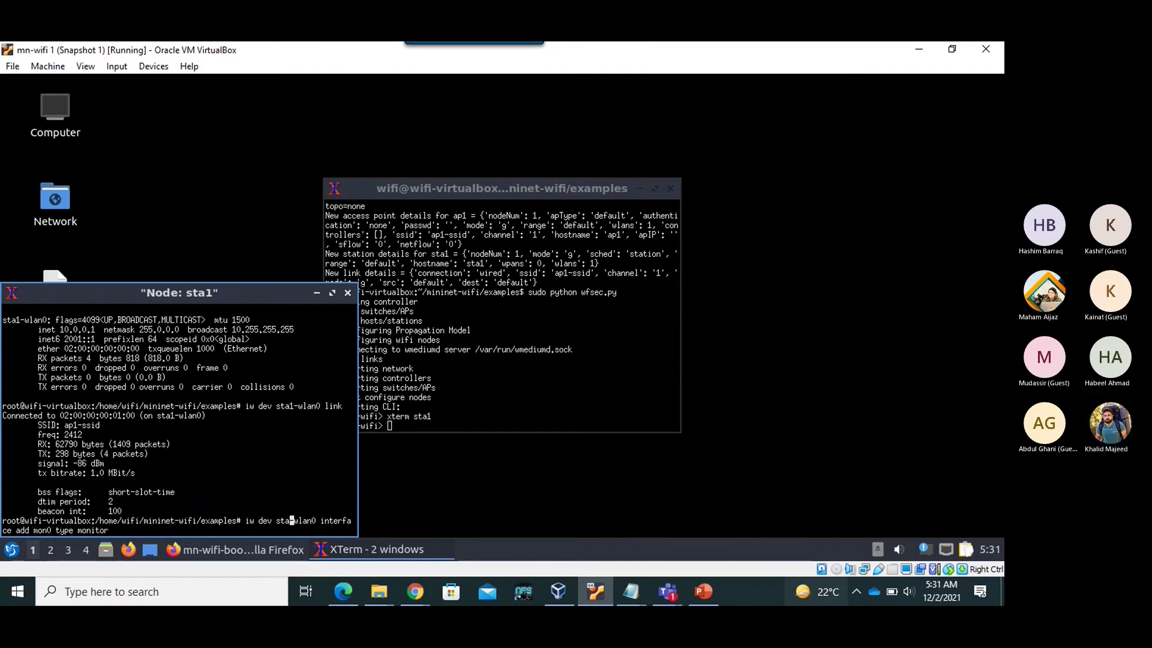
text(1)
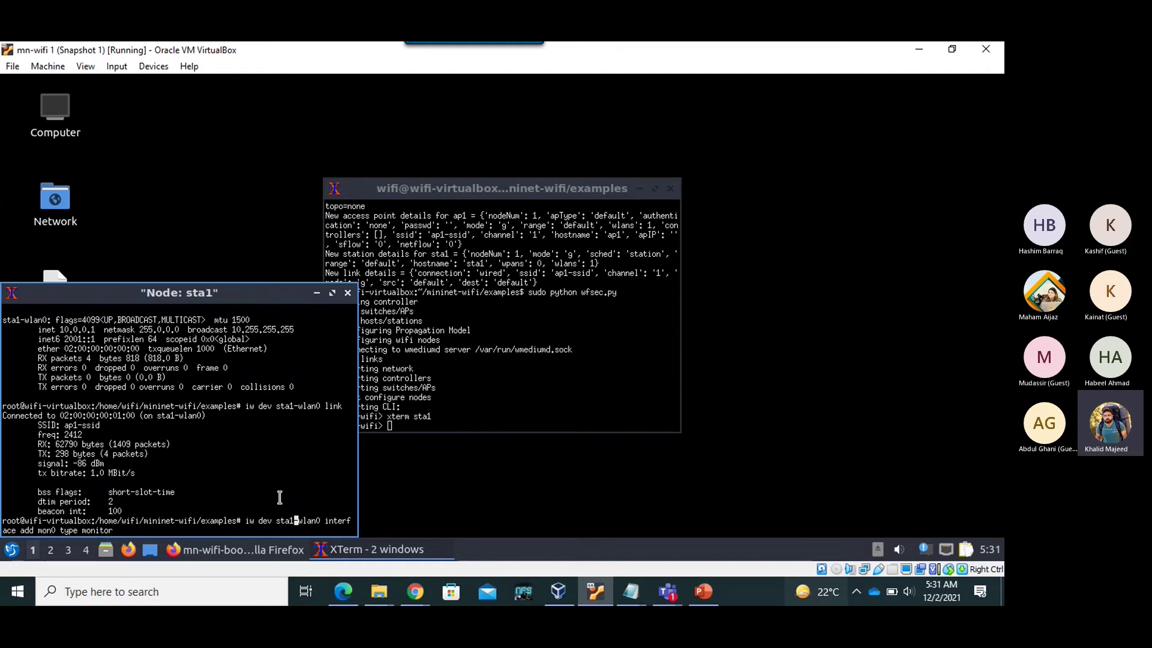
key(Left)
key(Left)
key(Left)
key(Right)
key(Right)
key(Right)
key(Right)
key(Right)
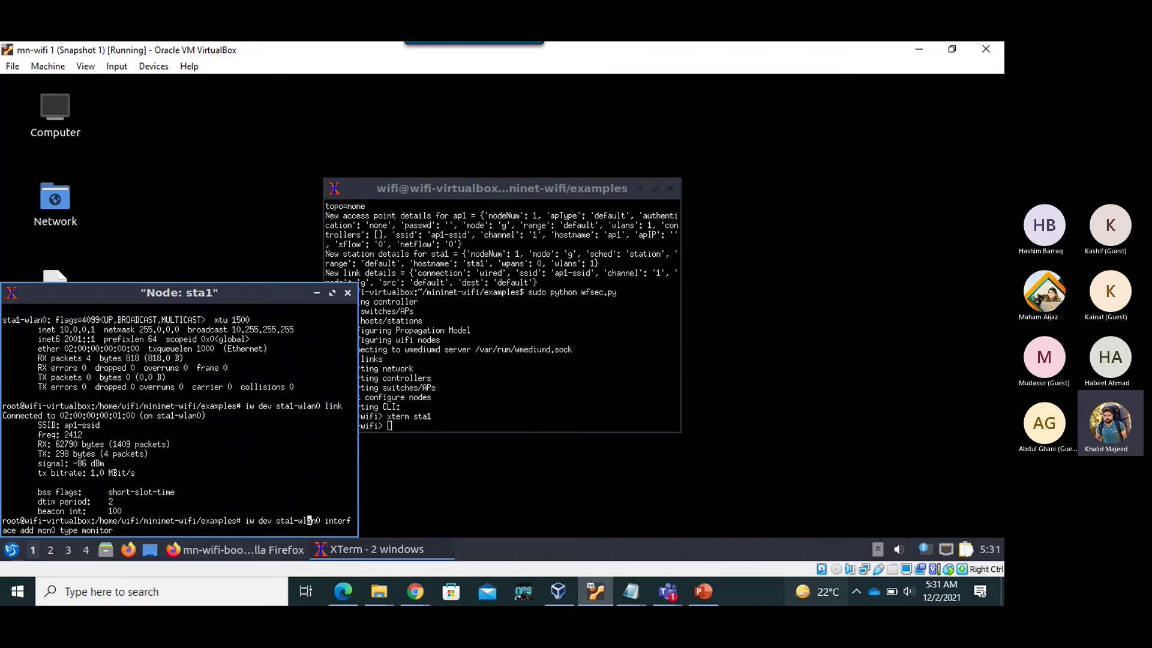
key(Right)
key(Right)
key(Right)
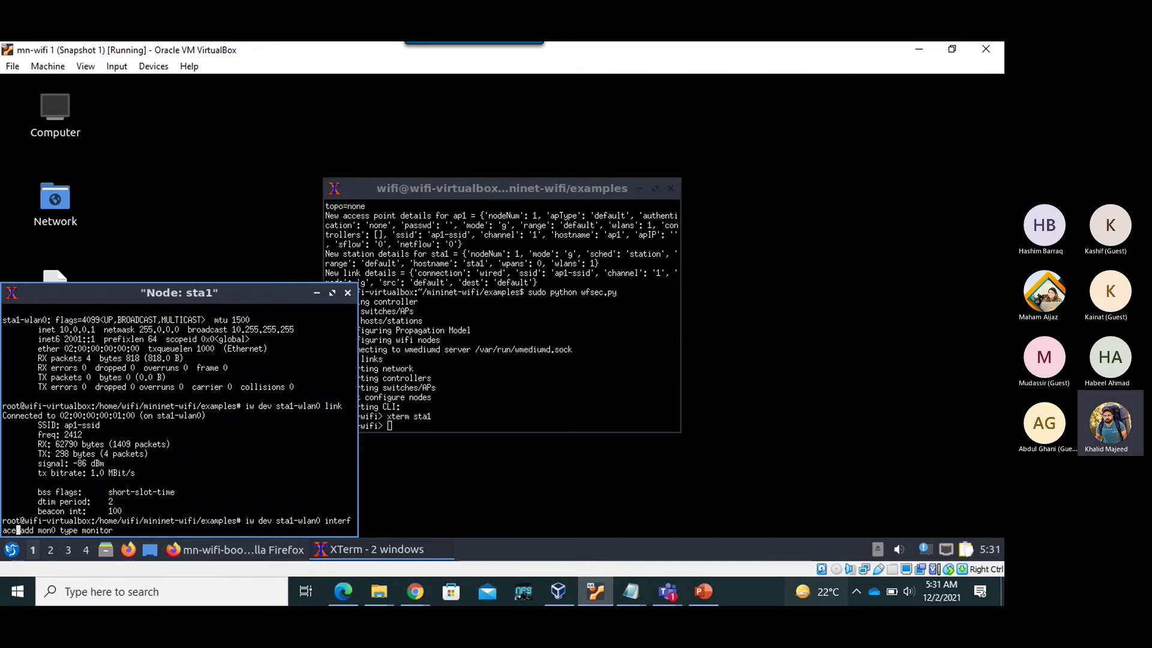
key(Right)
key(Right)
key(Right)
key(Right)
key(Right)
key(Right)
key(Right)
key(Right)
key(Right)
key(Return)
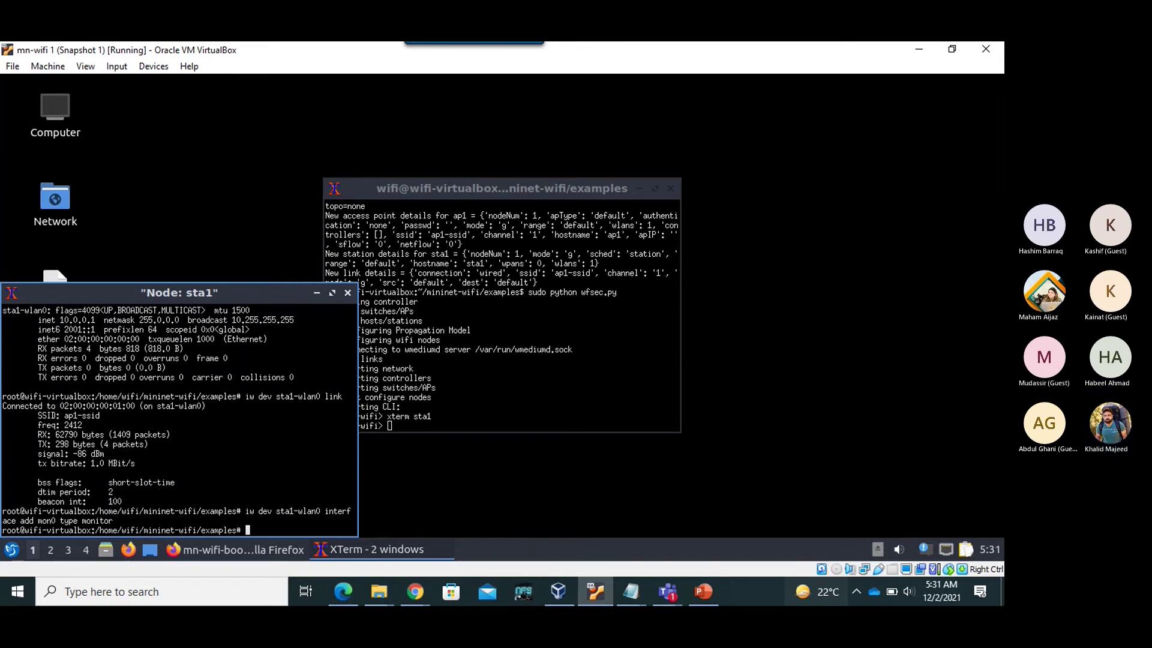
Bring the monitor interface up with ip link set mon0 up
key(Up)
key(ctrl+u)
text(ifconfig)
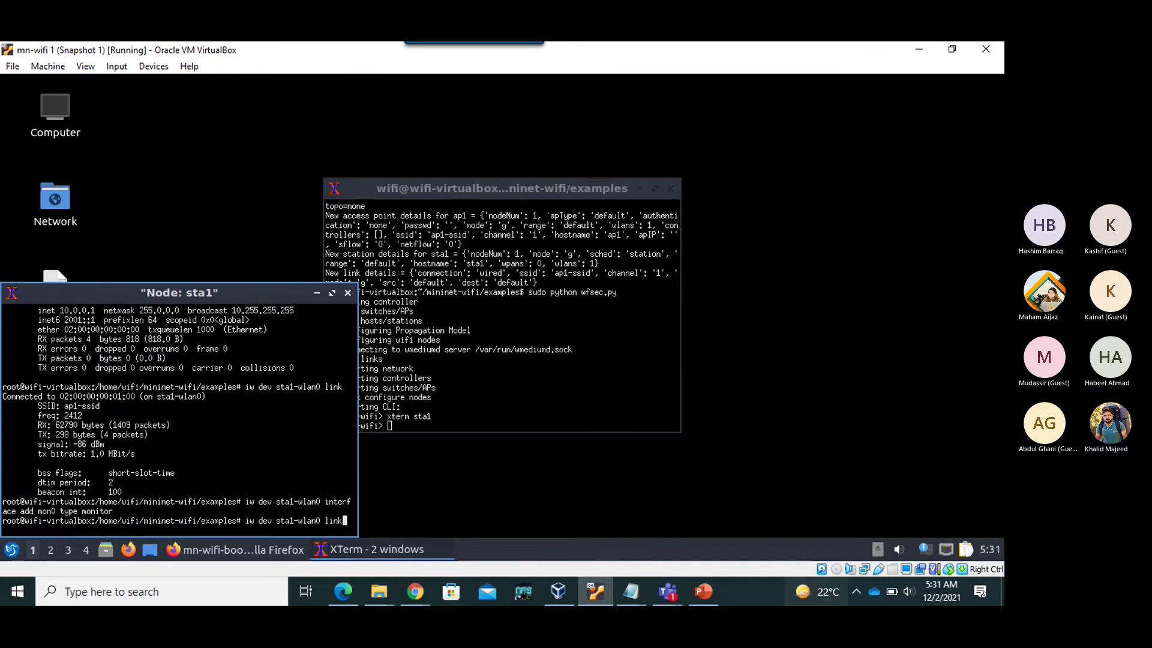
key(Up)
key(Up)
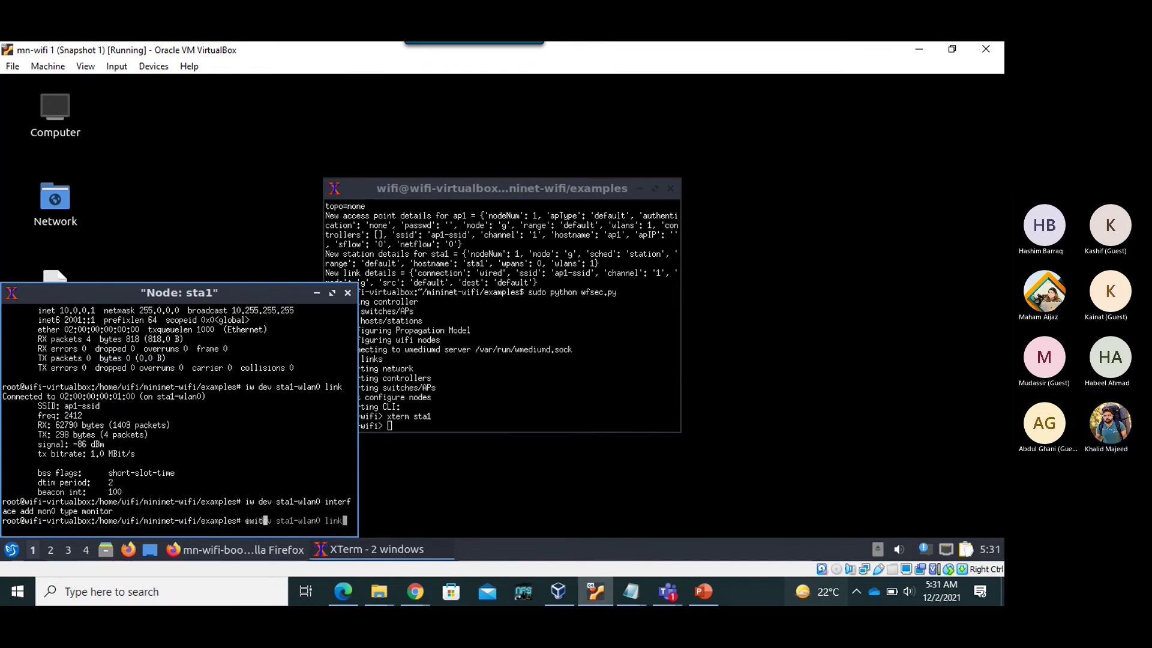
key(BackSpace)
key(BackSpace)
key(BackSpace)
key(BackSpace)
text(connect pk)
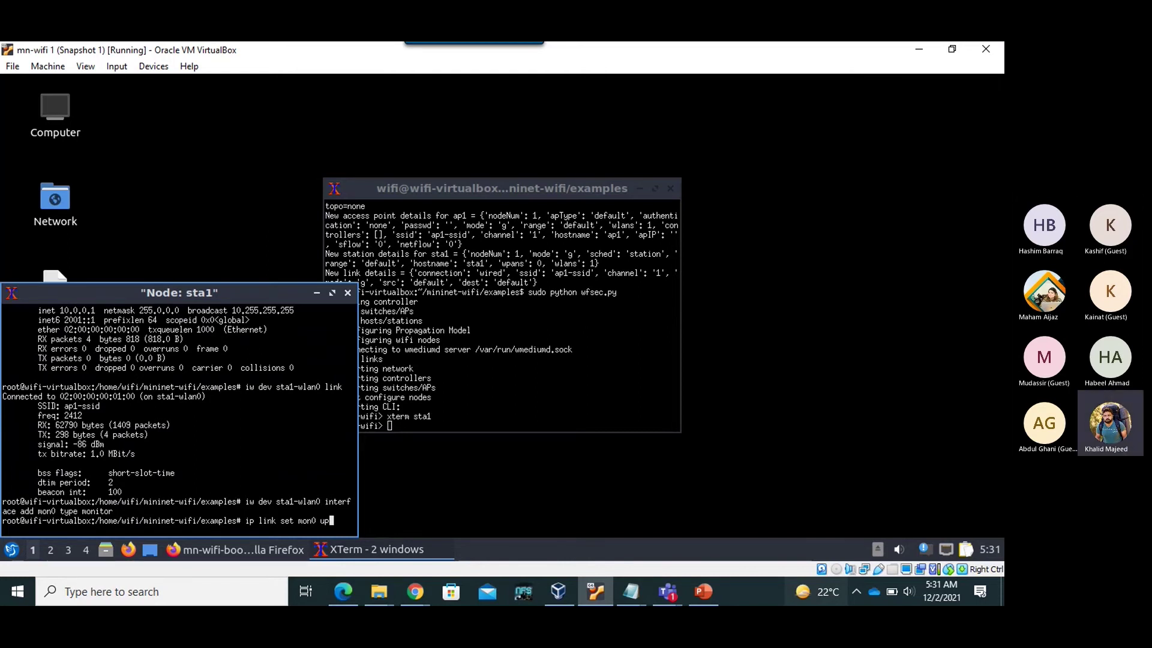
key(Return)
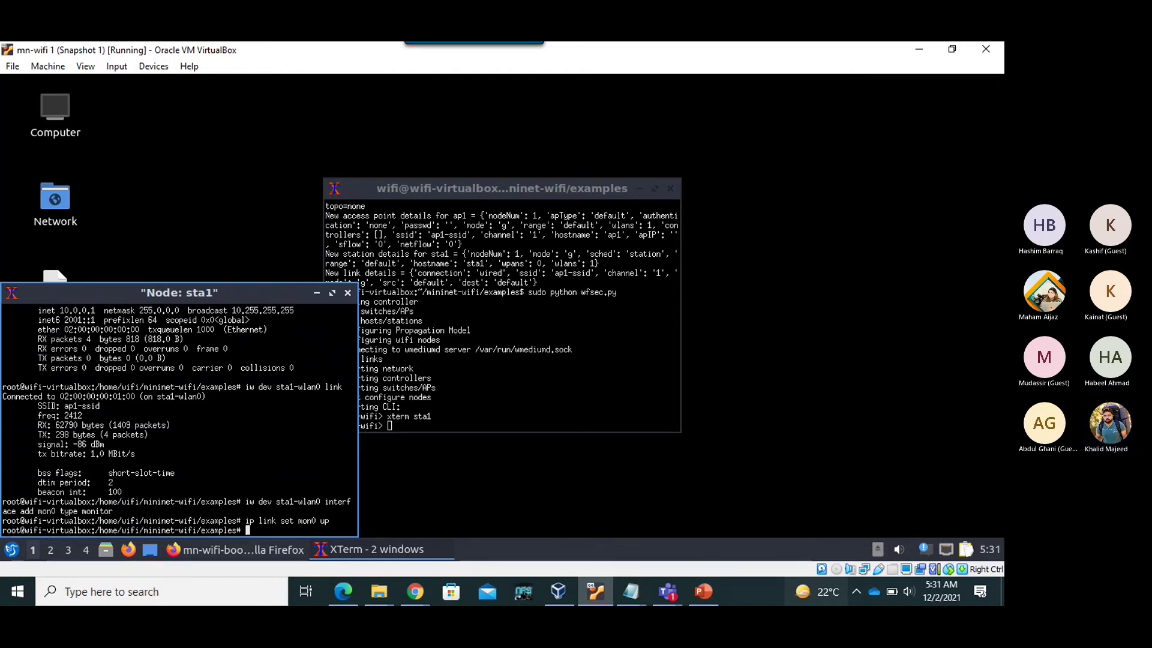
List the station's network interfaces with ifconfig to check for mon0
text(ifconf)
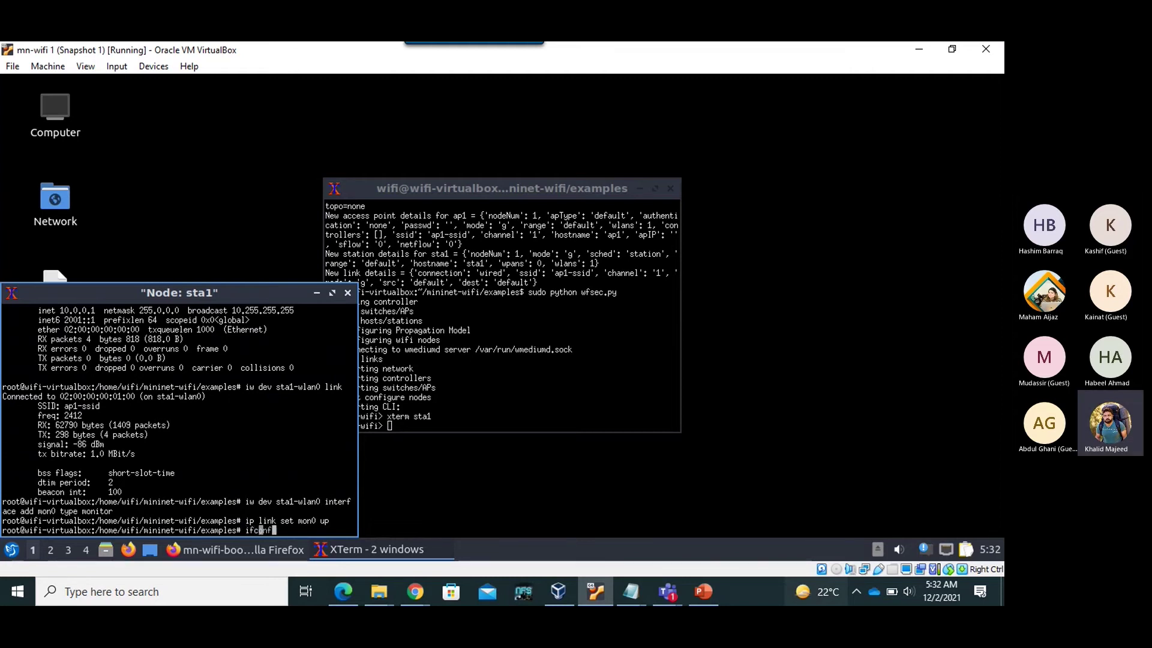
text(ig)
key(Return)
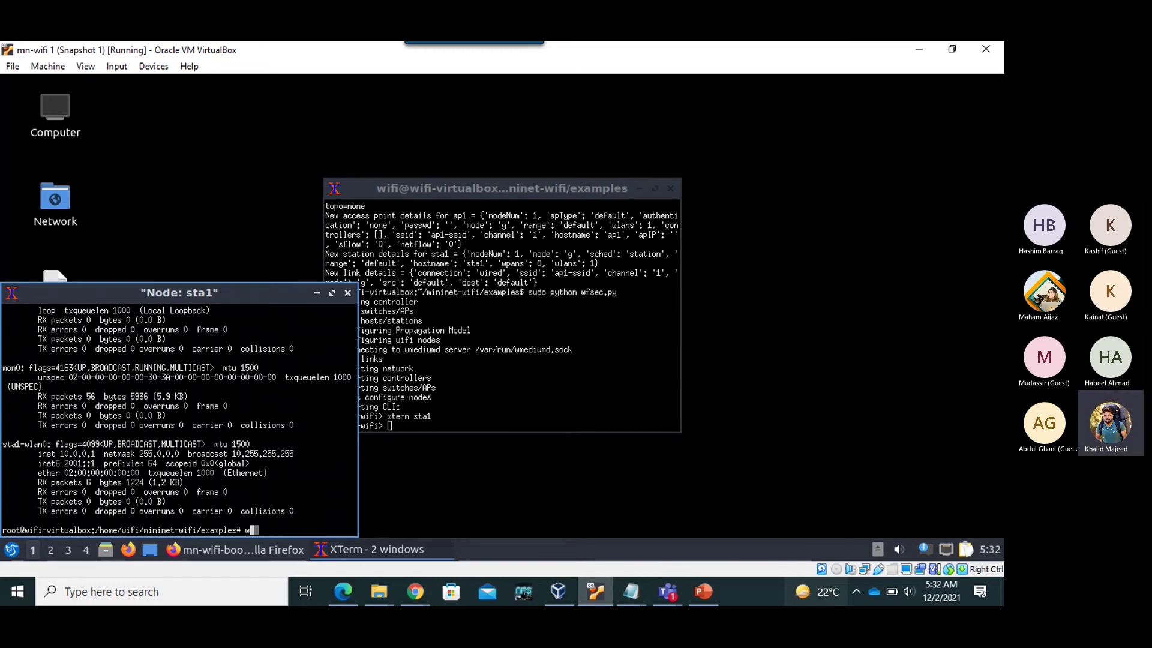
Launch Wireshark from the sta1 terminal and start a live capture on mon0
text(sha)
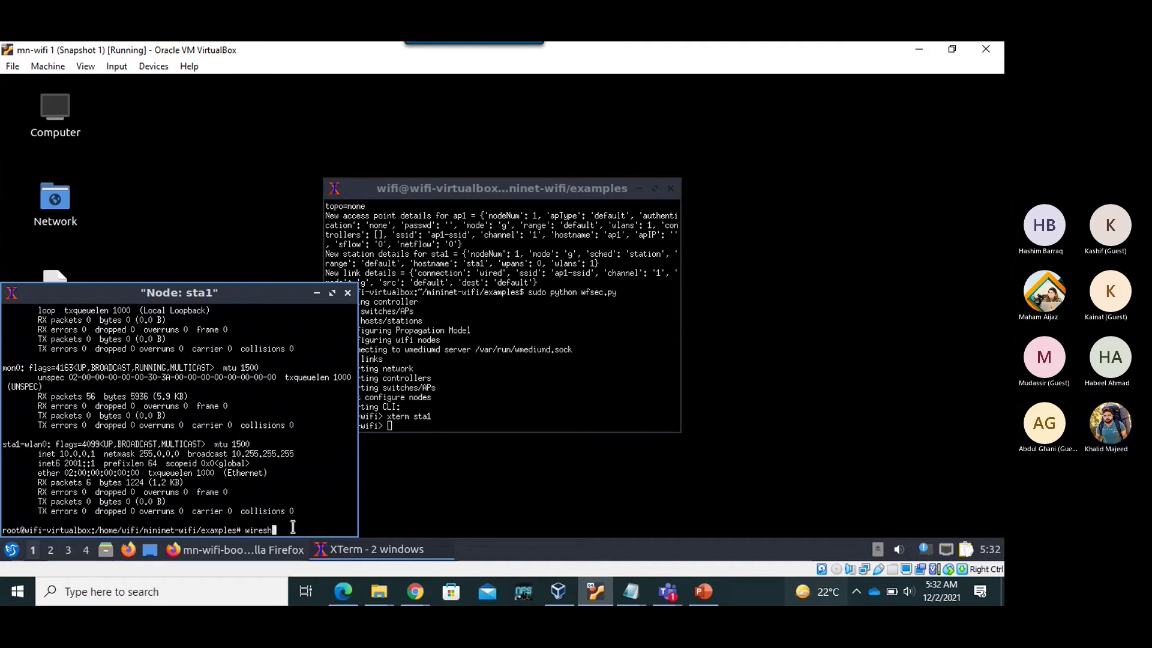
text(rk)
key(Return)
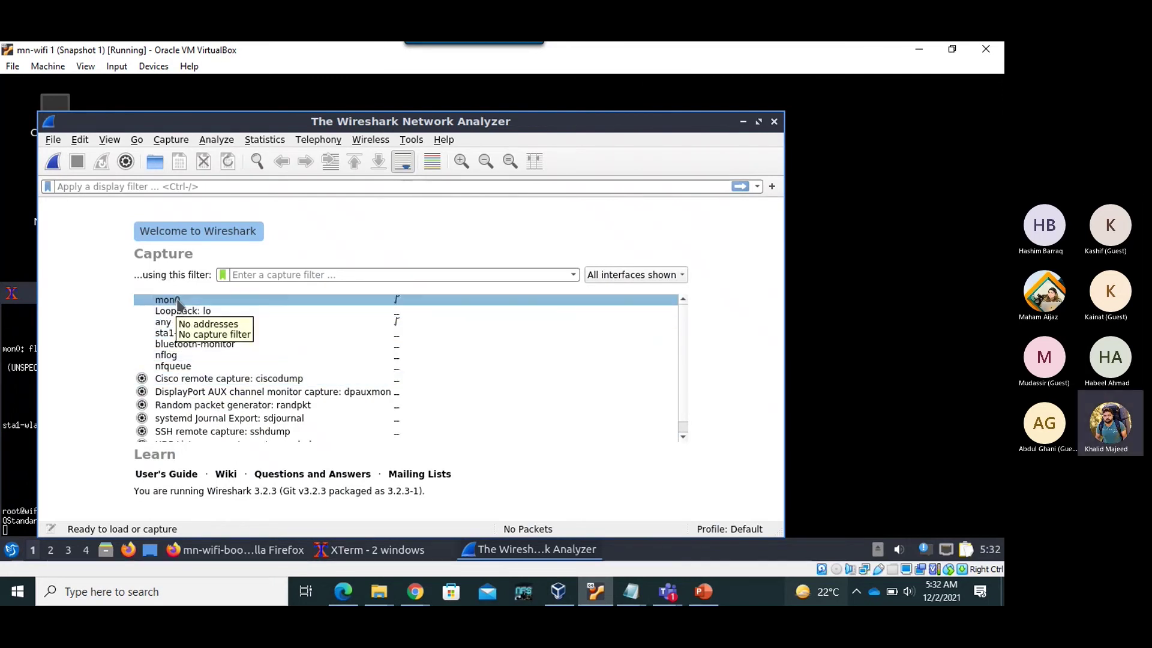
click(53, 168)
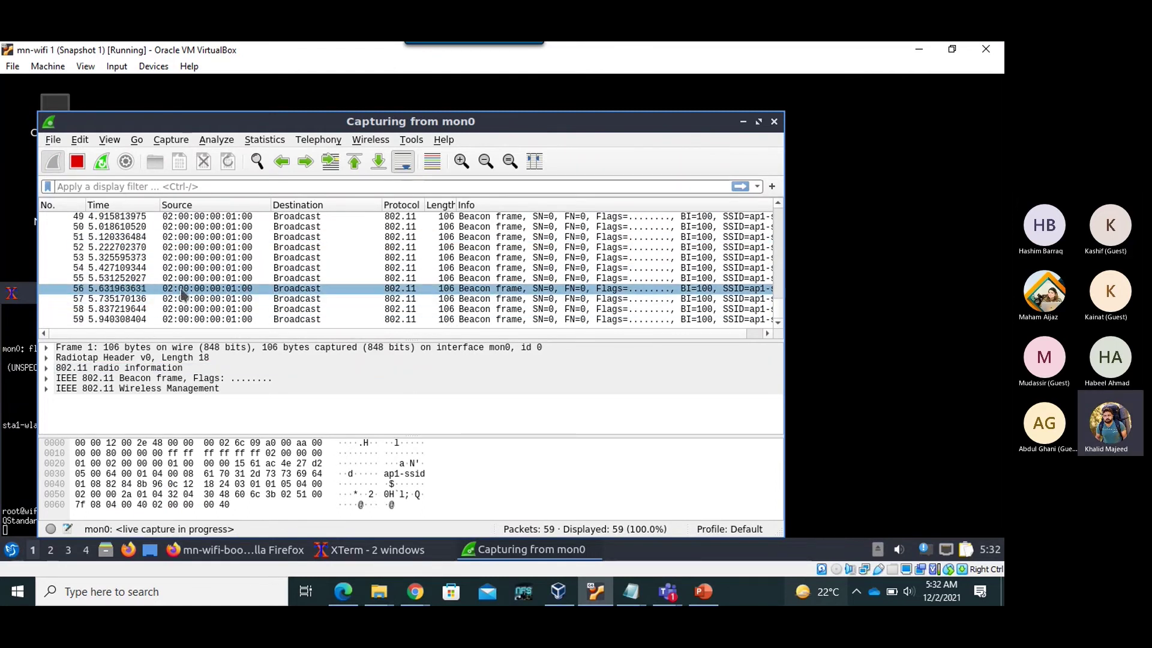
Select a captured beacon frame and expand its IEEE 802.11 Beacon frame details
click(174, 290)
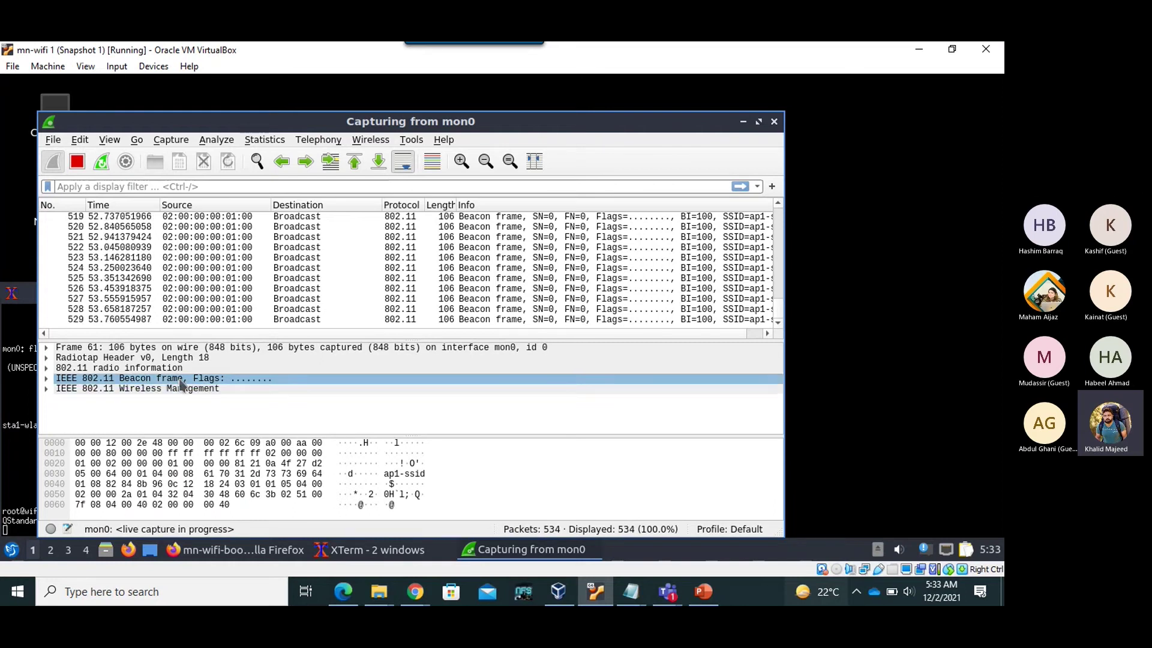
click(140, 389)
click(50, 380)
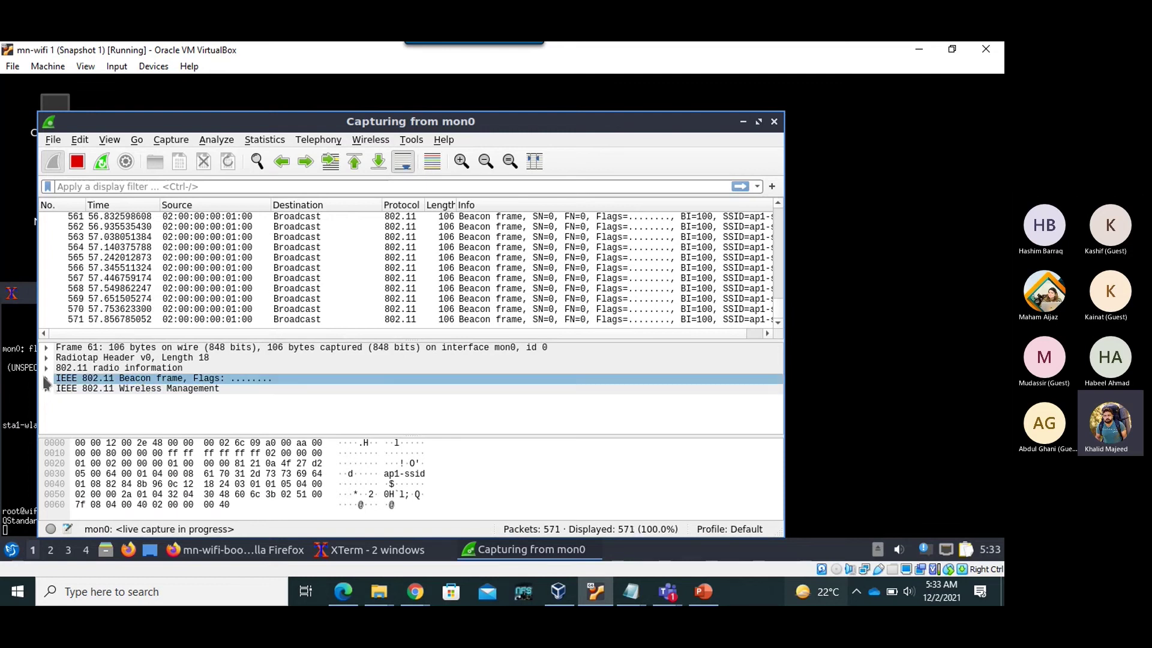
click(46, 379)
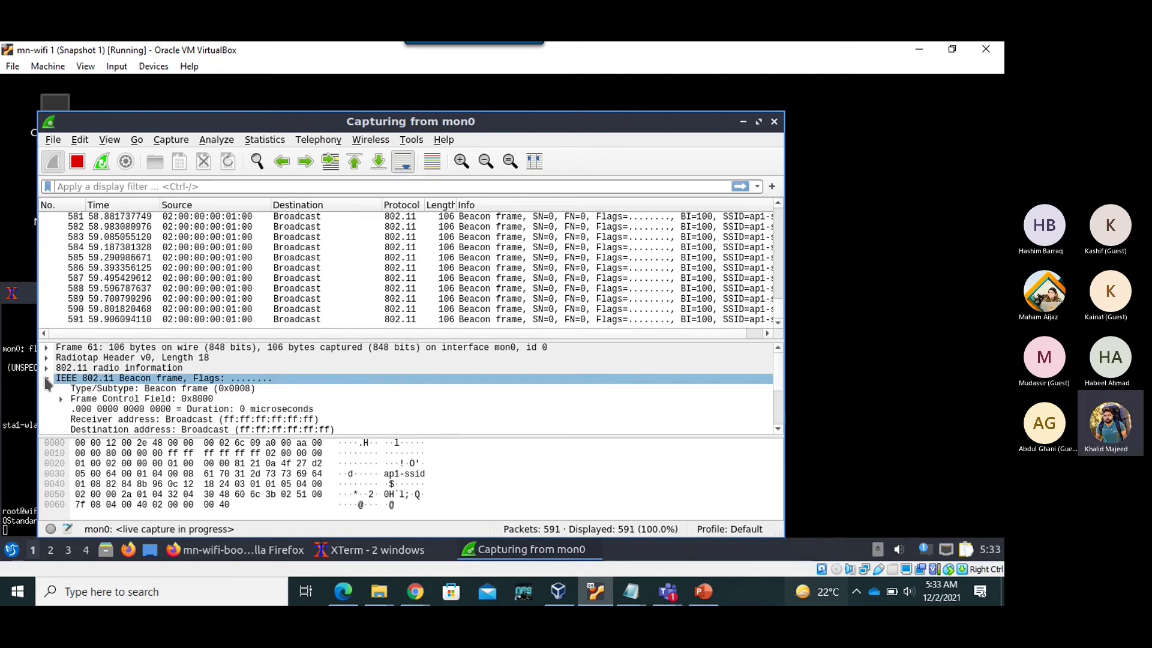
click(147, 410)
click(160, 400)
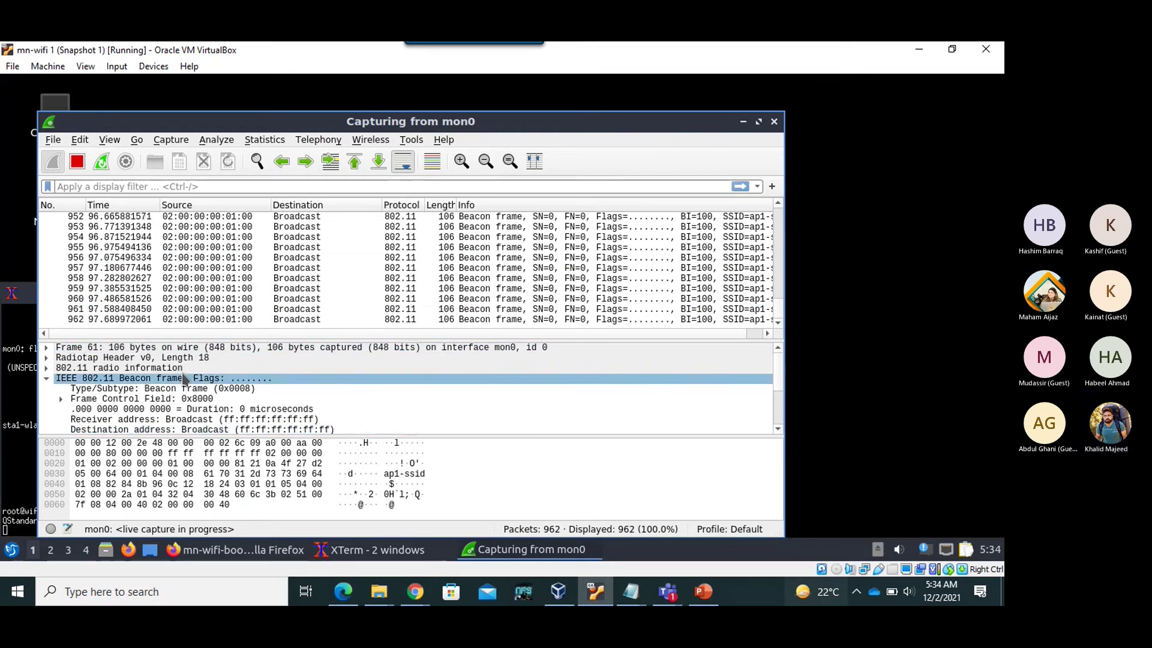
Examine the beacon frame's destination, transmitter and source addresses, BSS Id and fragment number
scroll(210, 398, down, 1)
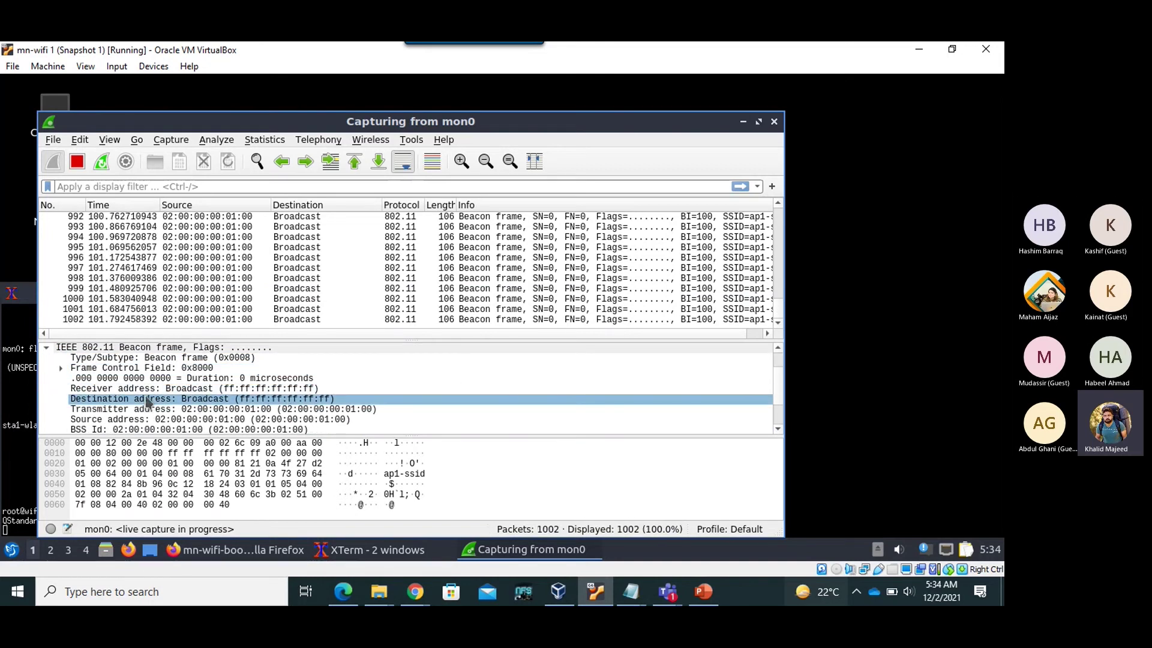
click(206, 401)
click(203, 409)
click(200, 420)
scroll(200, 422, down, 1)
click(103, 390)
click(240, 400)
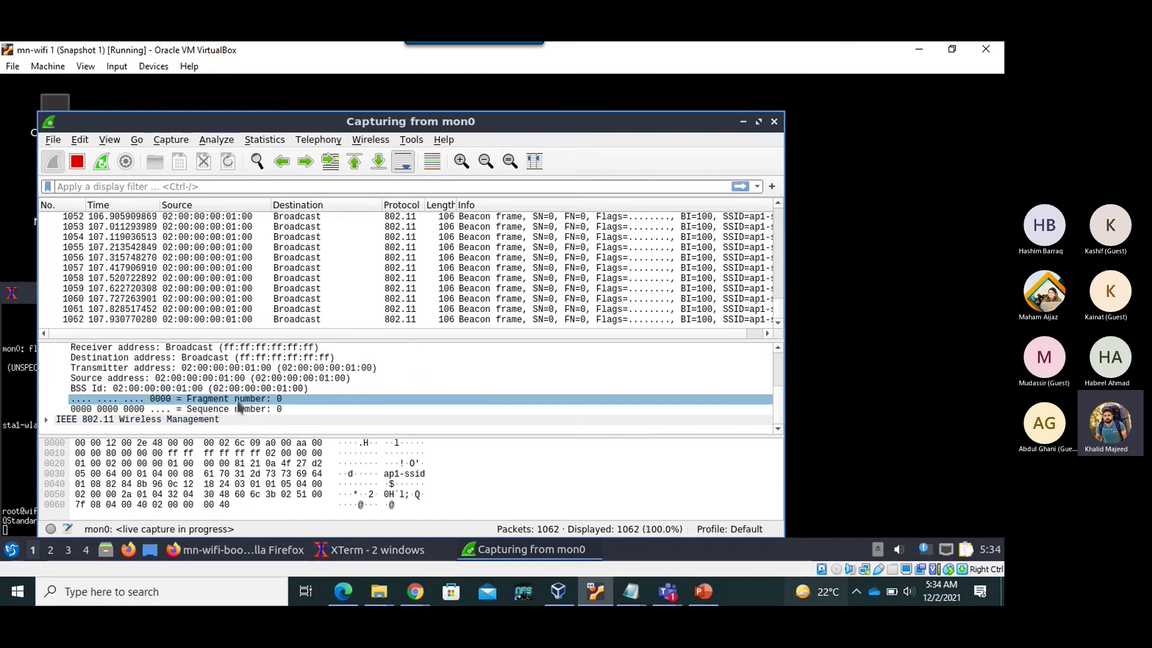
click(258, 391)
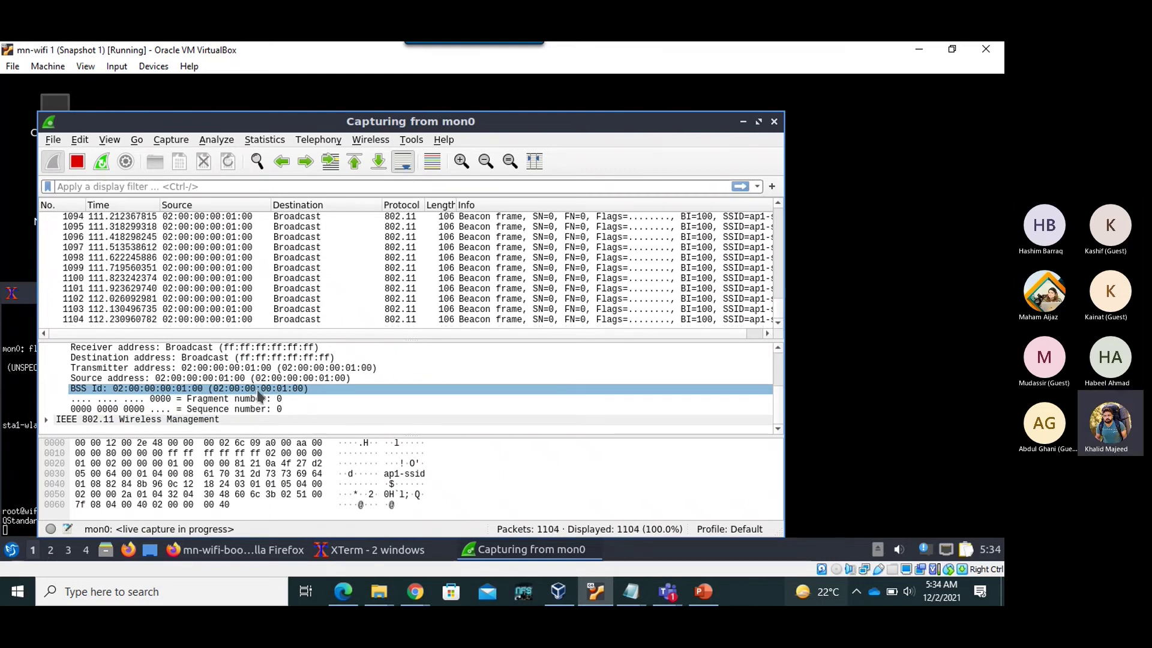
Expand IEEE 802.11 Wireless Management and its fixed parameters, and inspect the beacon interval and capabilities entries
click(50, 421)
double_click(225, 419)
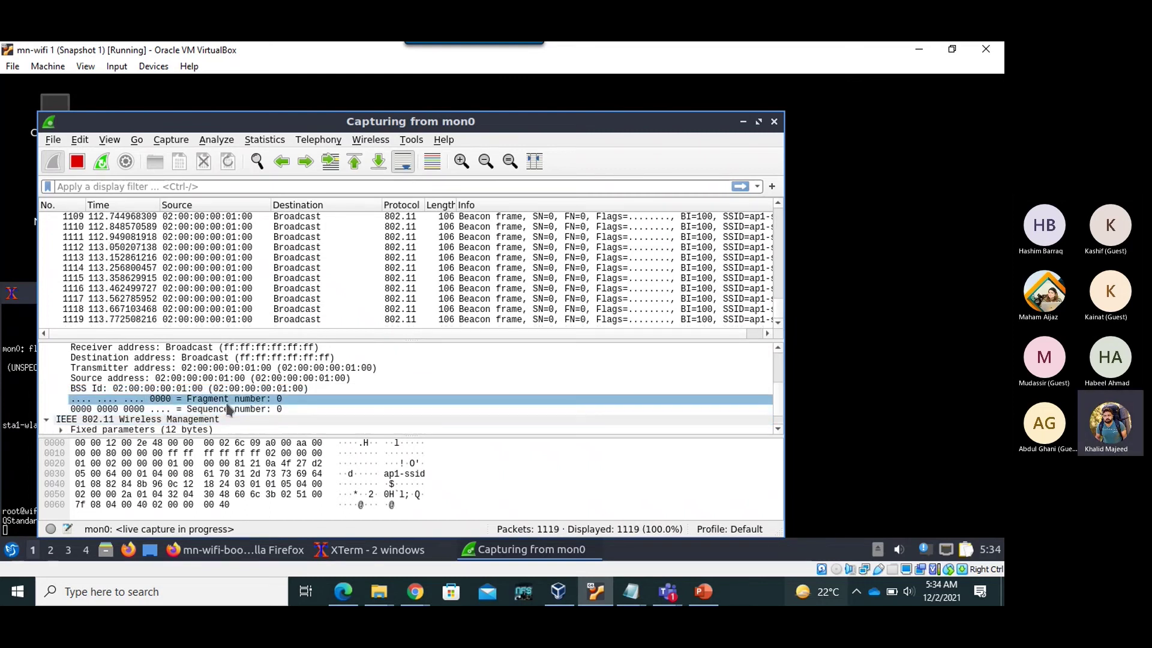
click(227, 407)
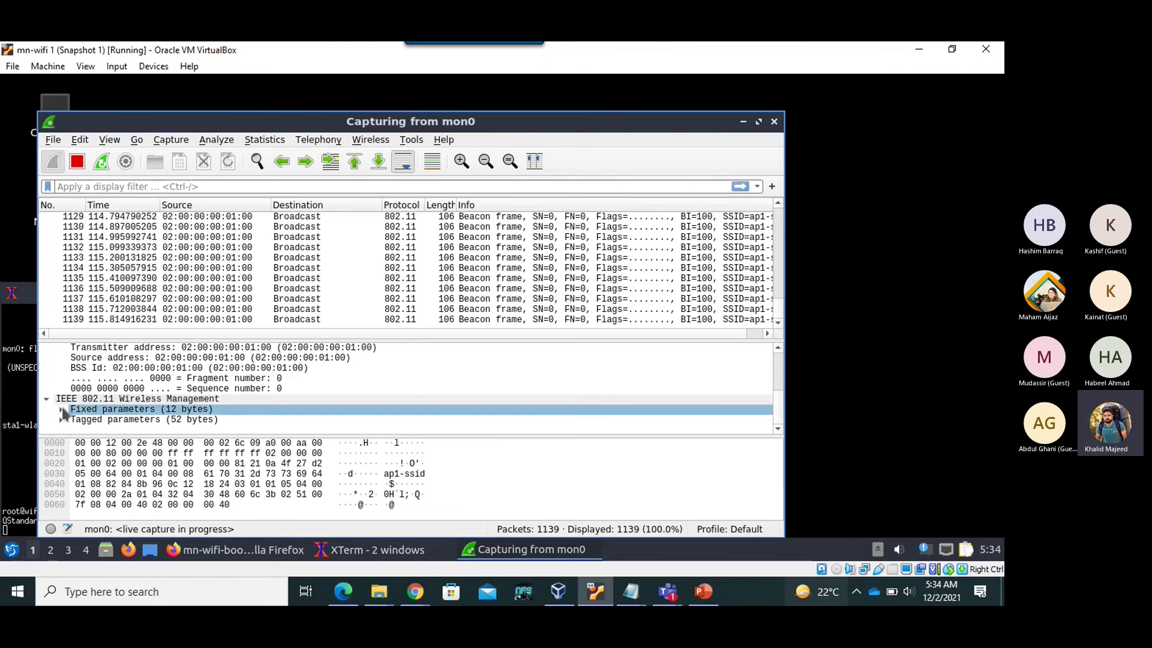
click(61, 409)
scroll(261, 412, down, 1)
click(260, 411)
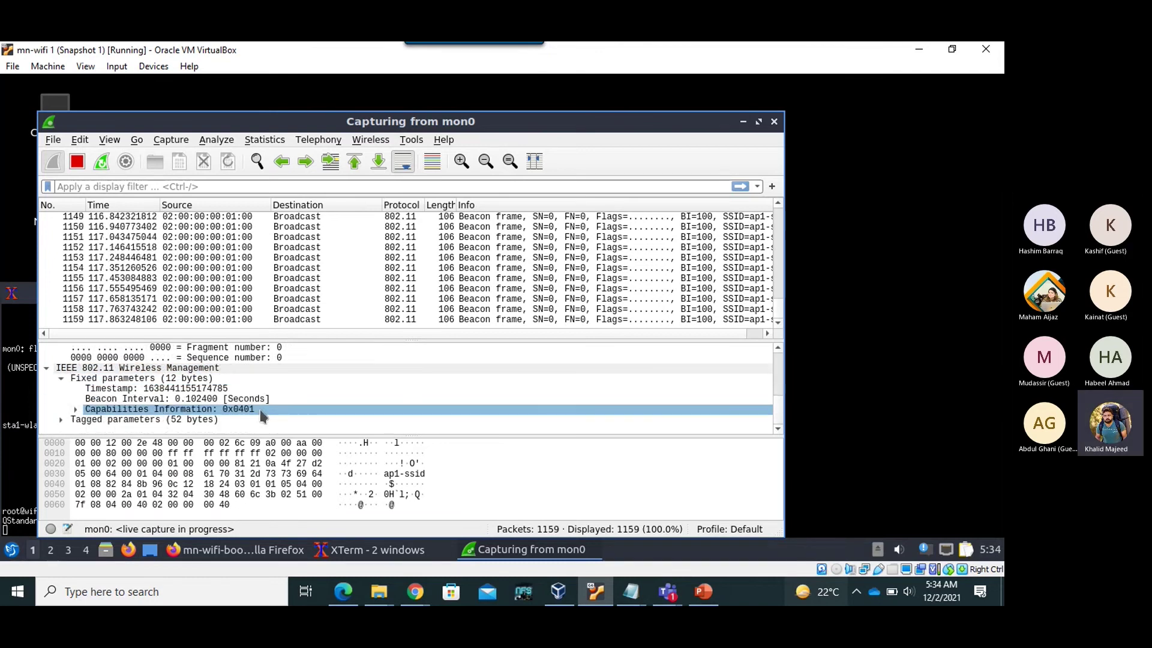
click(168, 398)
click(106, 408)
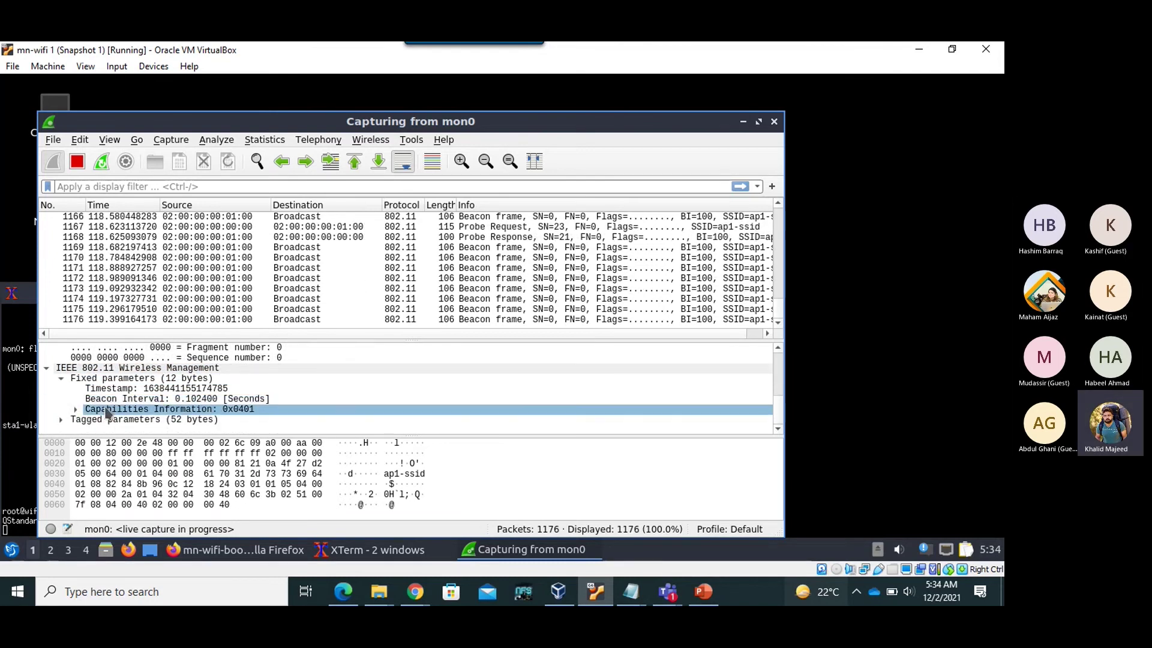
Expand Capabilities Information and review its flags, including Privacy and the remaining capability bits
click(76, 409)
scroll(209, 413, down, 2)
click(209, 410)
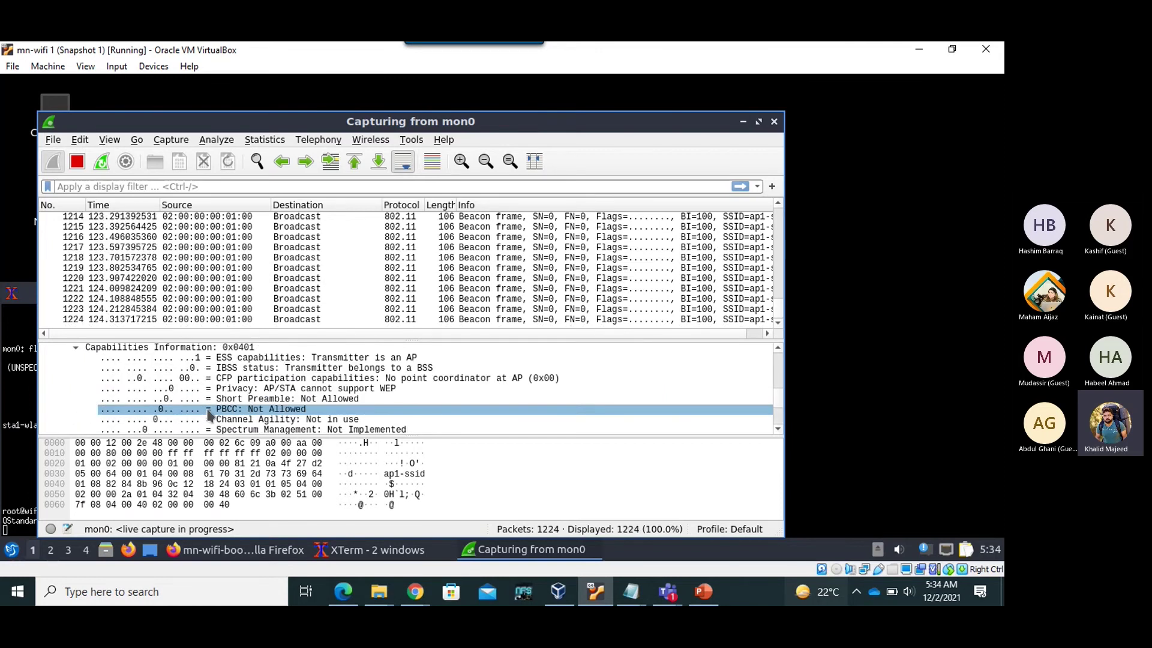
click(262, 391)
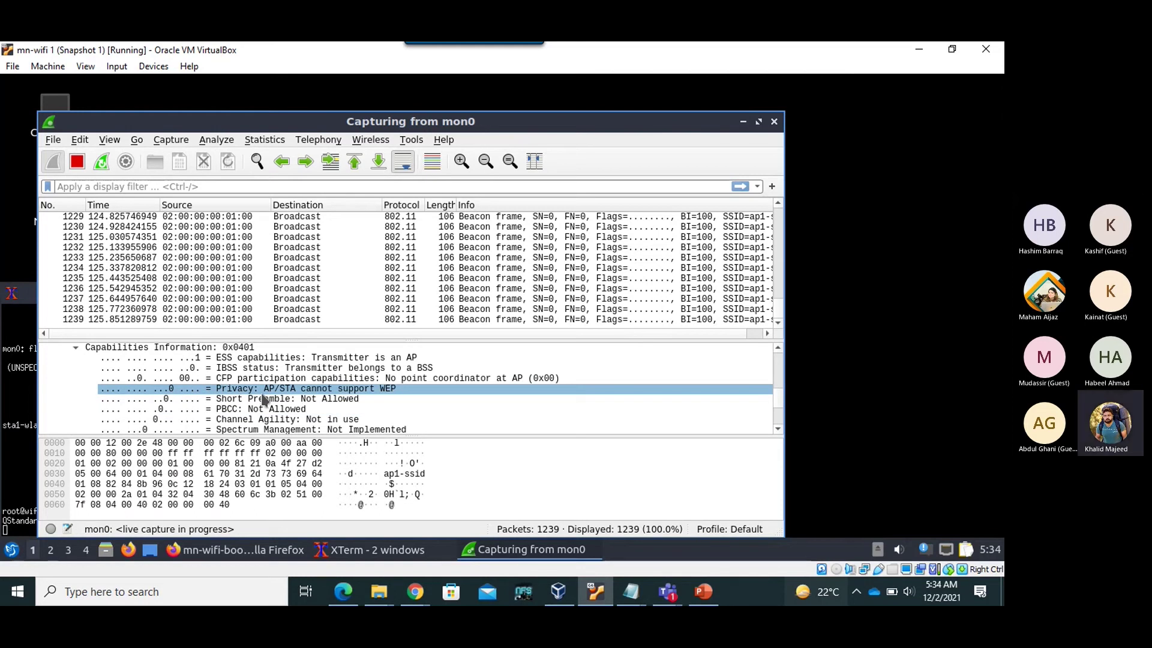
scroll(263, 394, down, 3)
click(263, 391)
click(201, 397)
click(161, 391)
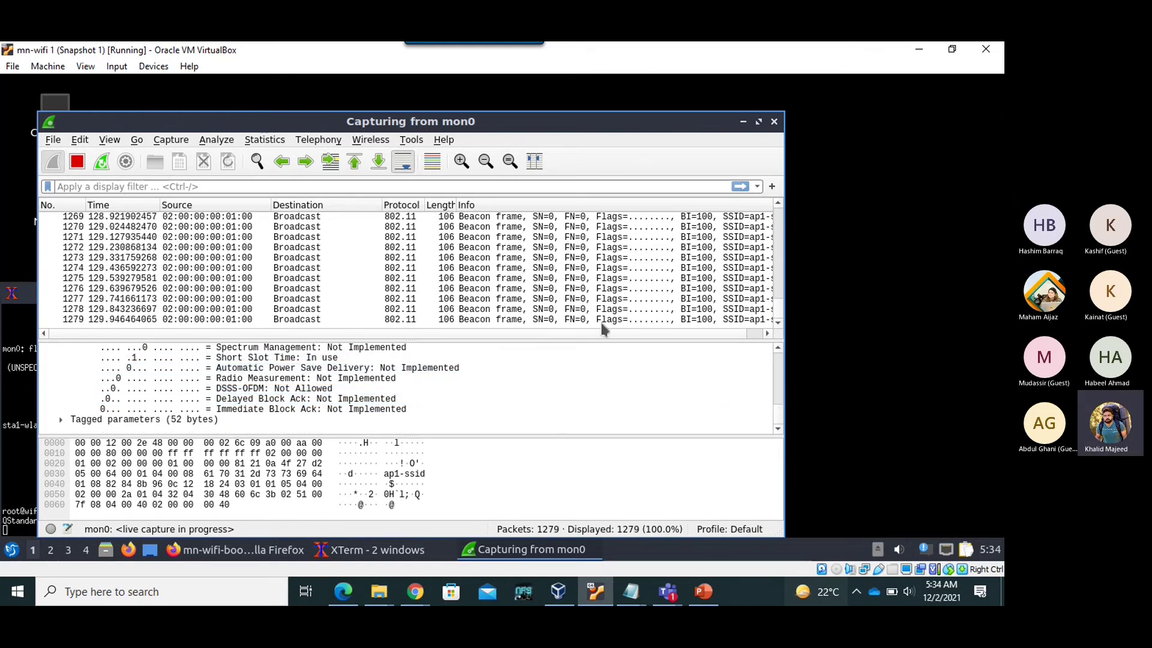
Stop the mon0 capture and quit Wireshark without saving the captured packets
click(774, 122)
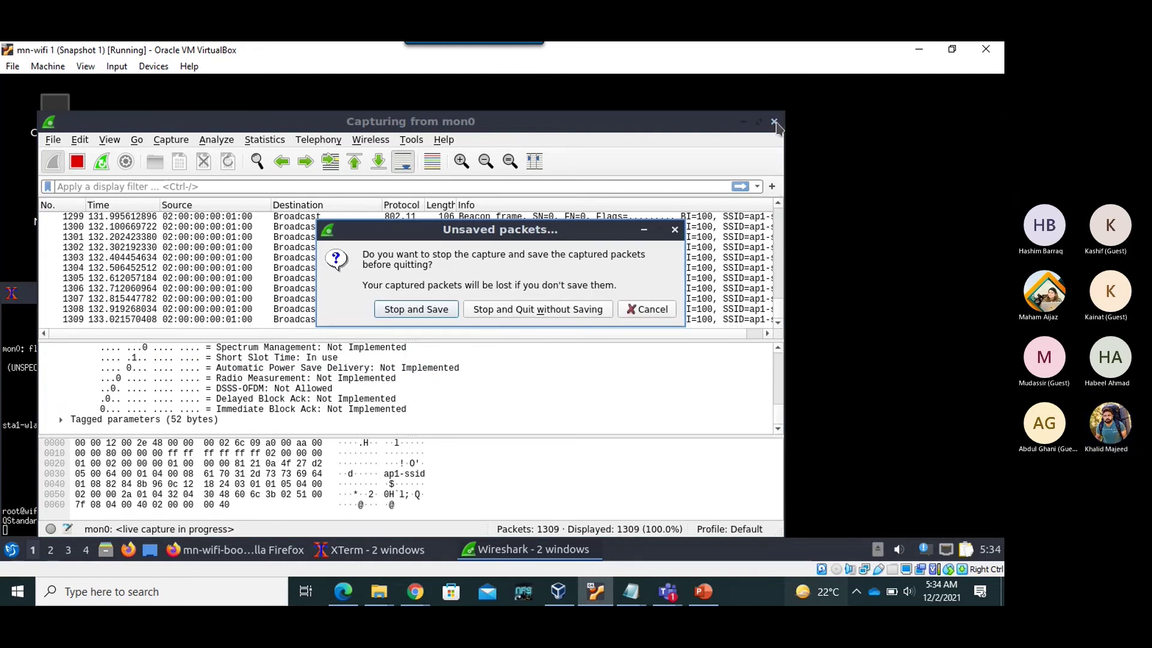
click(420, 312)
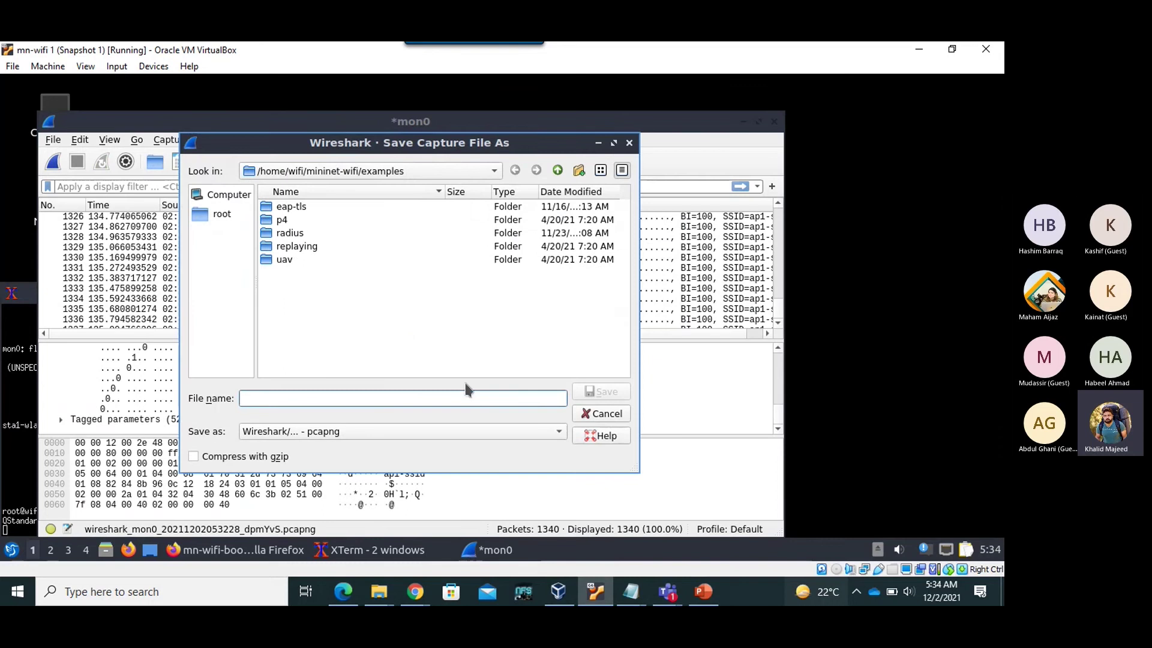
click(617, 417)
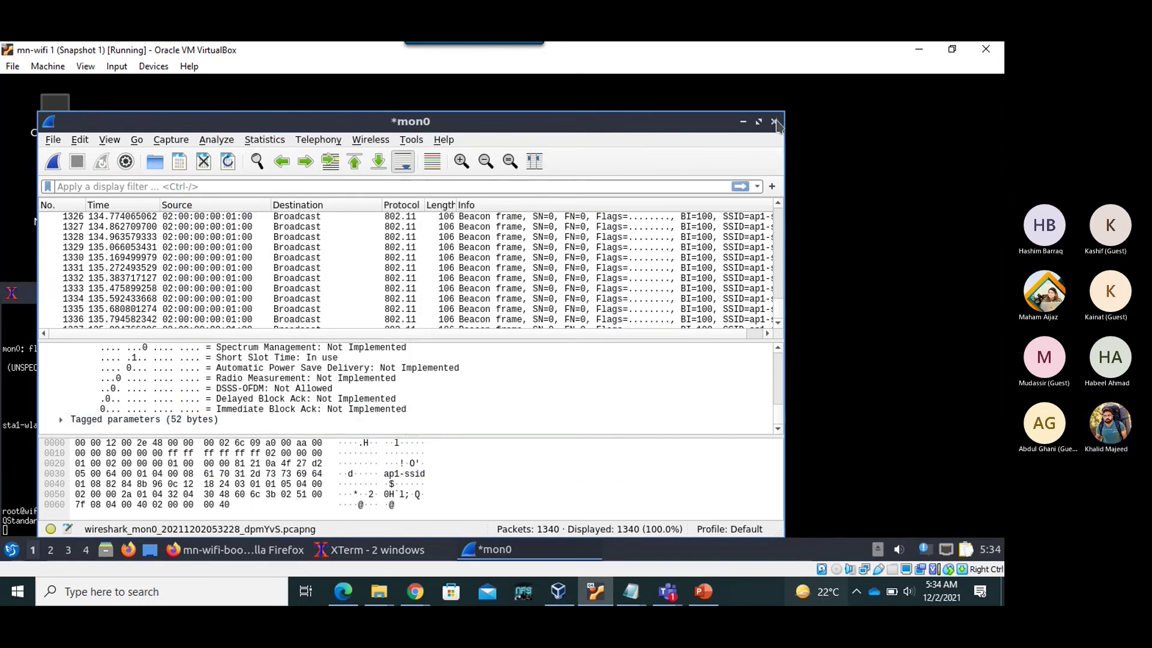
click(774, 122)
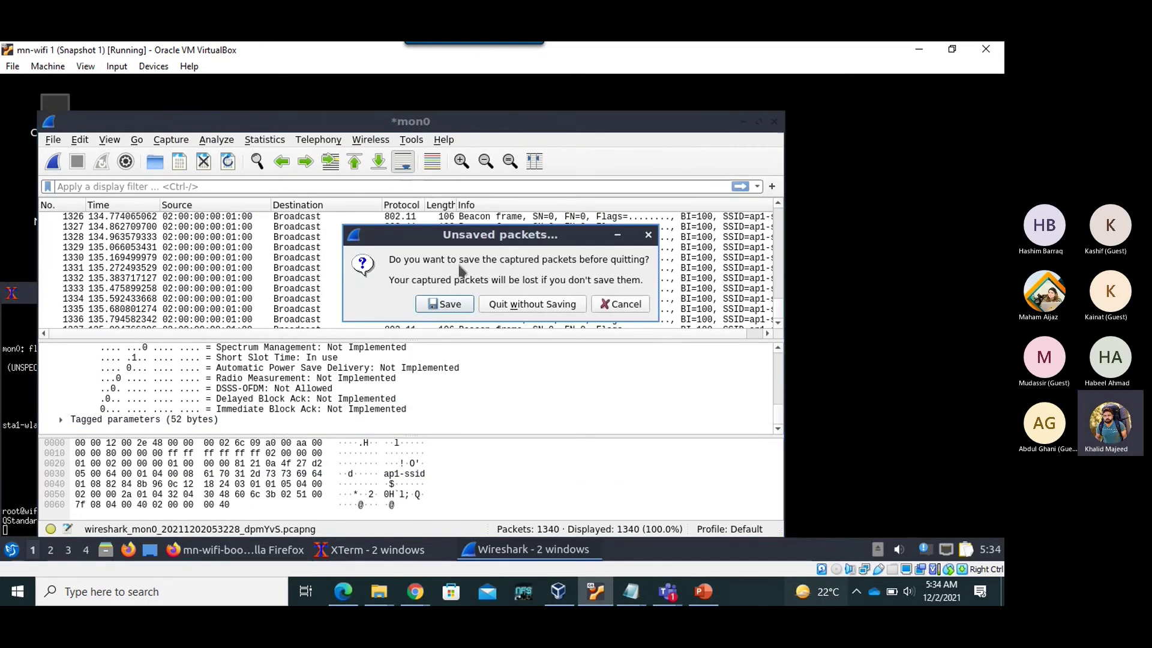
click(532, 305)
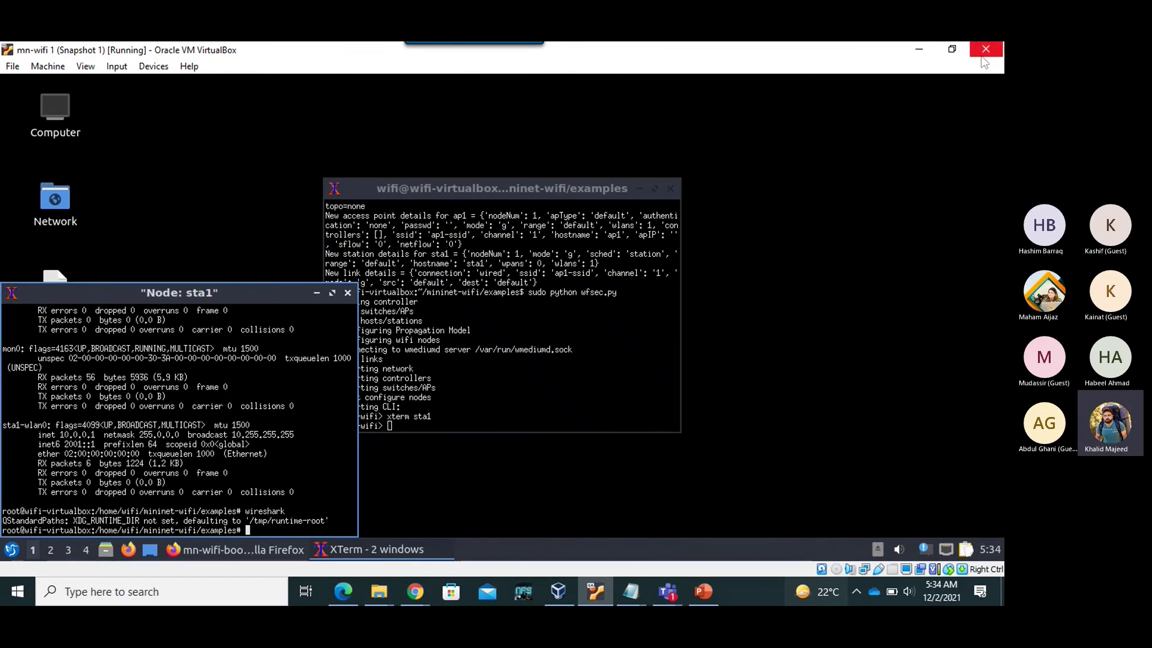
Minimize the virtual machine, switch to the PowerPoint presentation and show slide 8 on WPA authentication
click(919, 50)
click(703, 593)
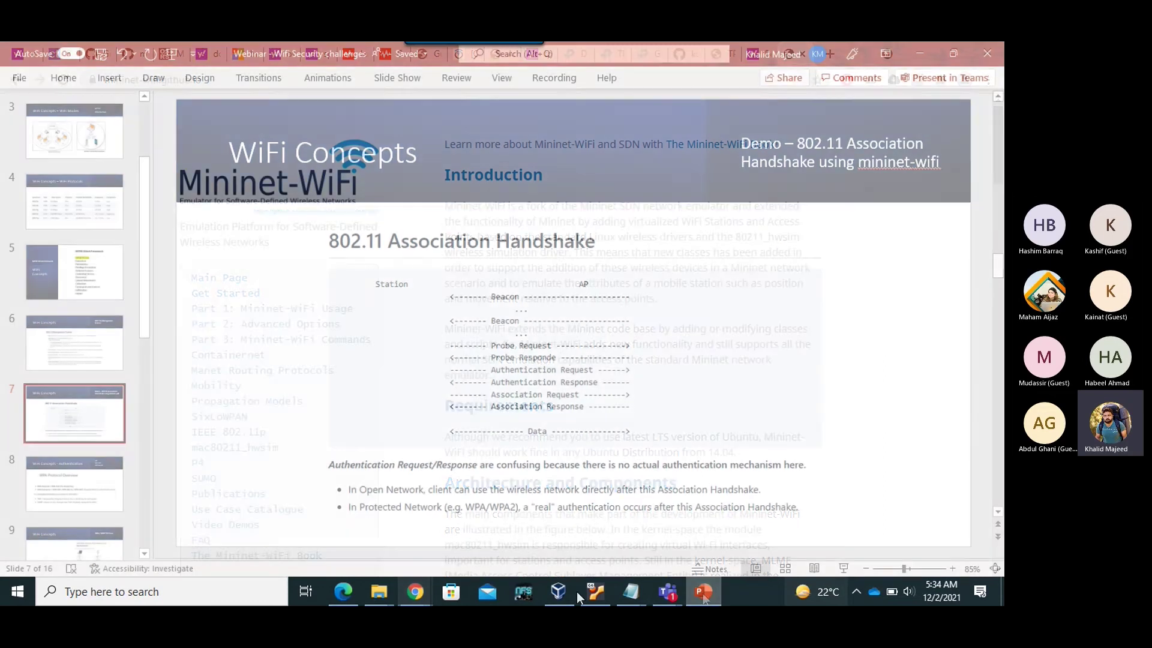
click(85, 485)
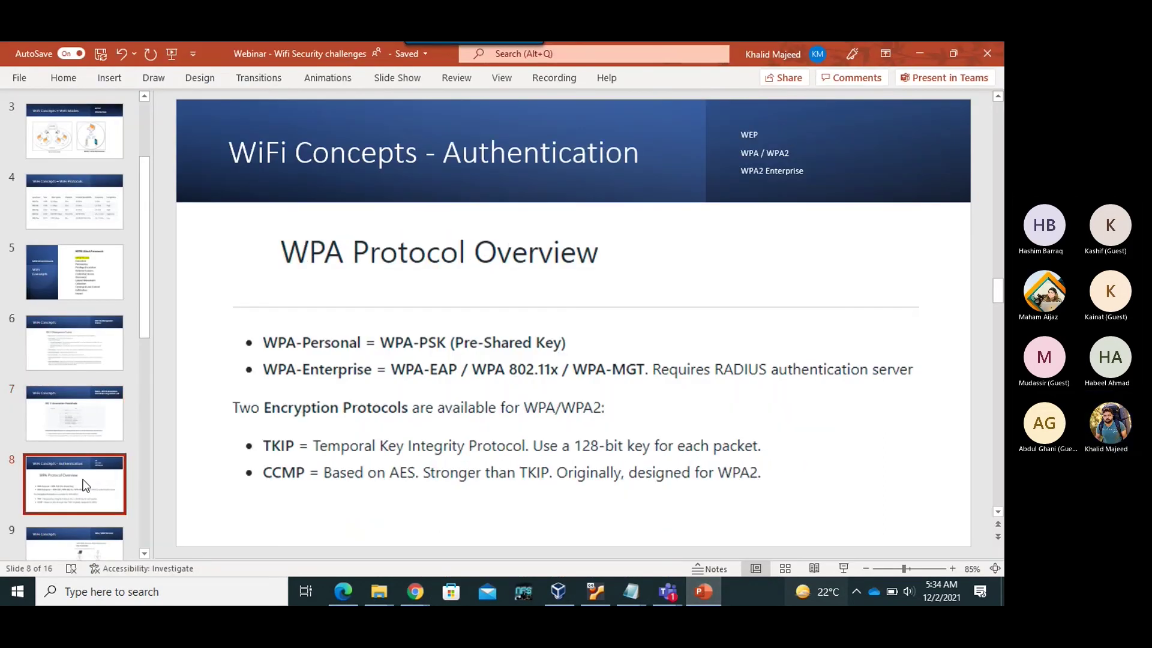